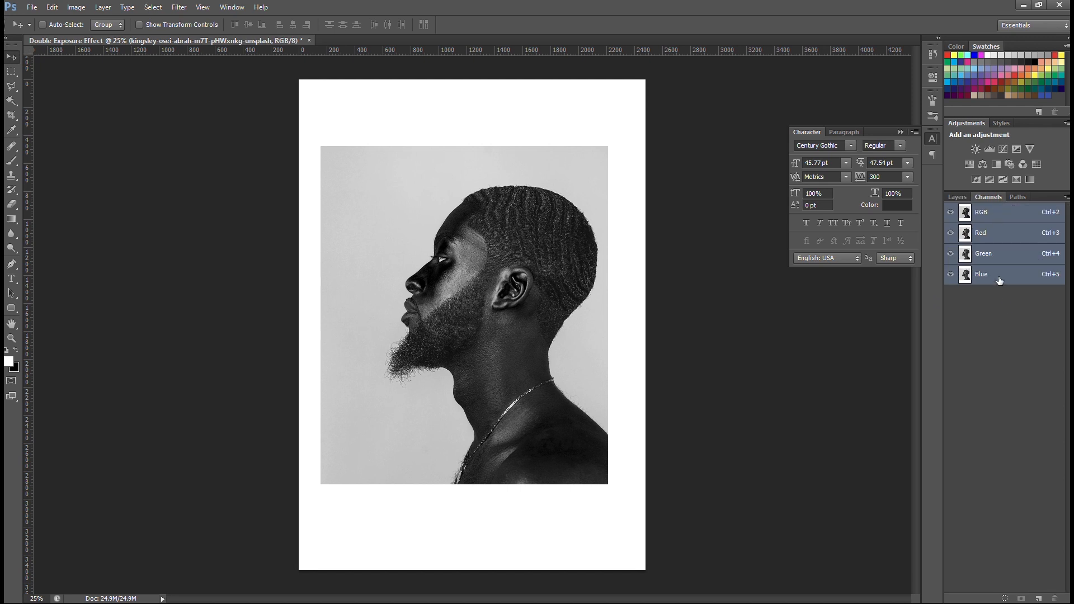
Duplicate the Blue channel of the portrait
left_click(1000, 255)
left_click(1000, 234)
left_click_drag(999, 276, 1038, 599)
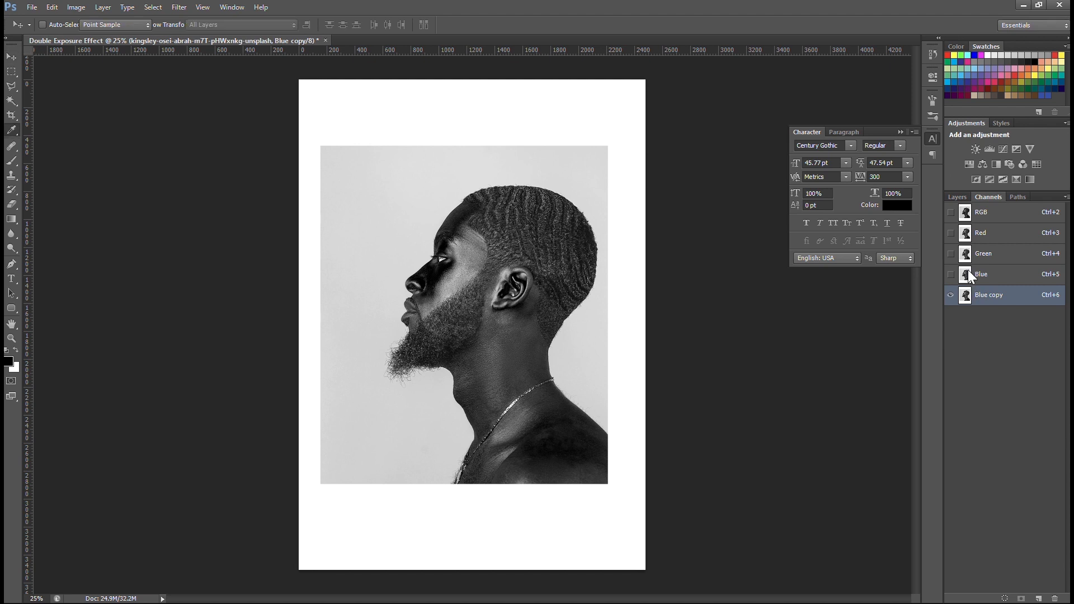
Apply Levels to the copied Blue channel, with white input 201 and raised black input, to turn the man into a dark silhouette
key("ctrl+l")
left_click_drag(964, 228, 912, 229)
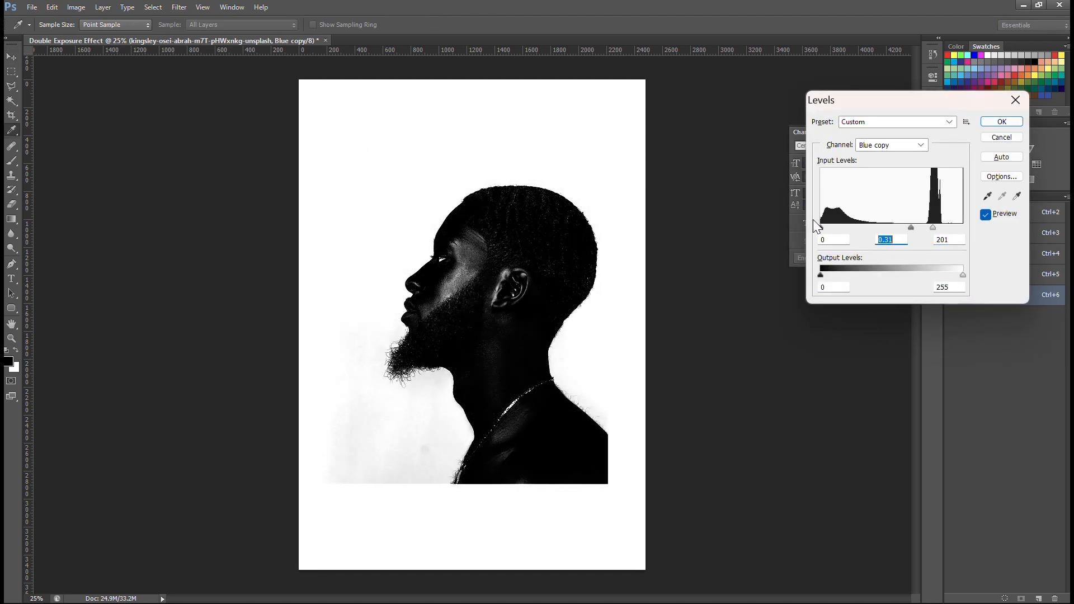
left_click_drag(821, 227, 912, 226)
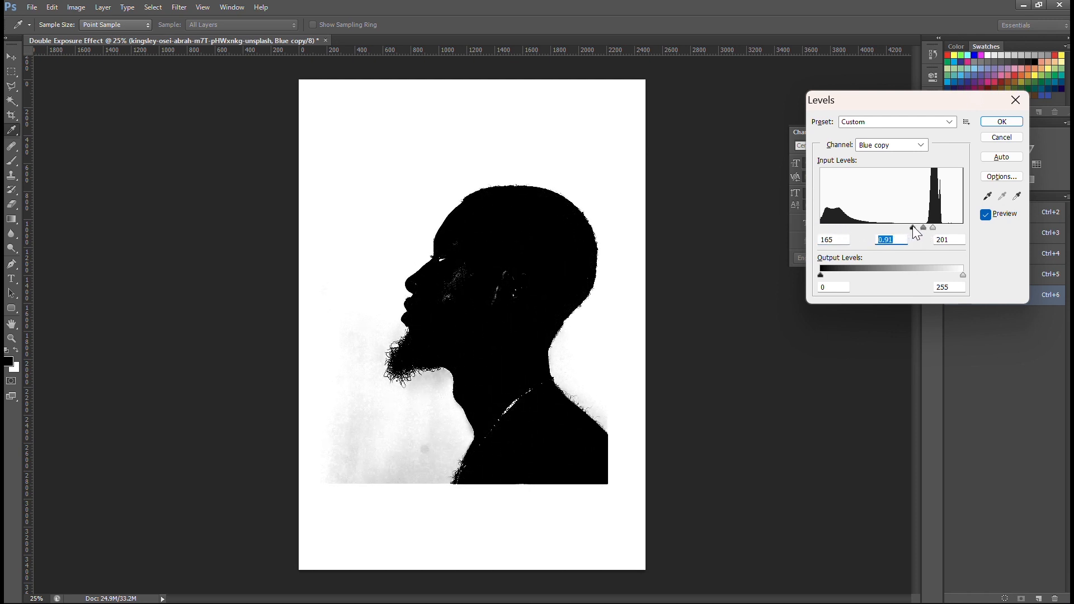
key("Return")
key("v")
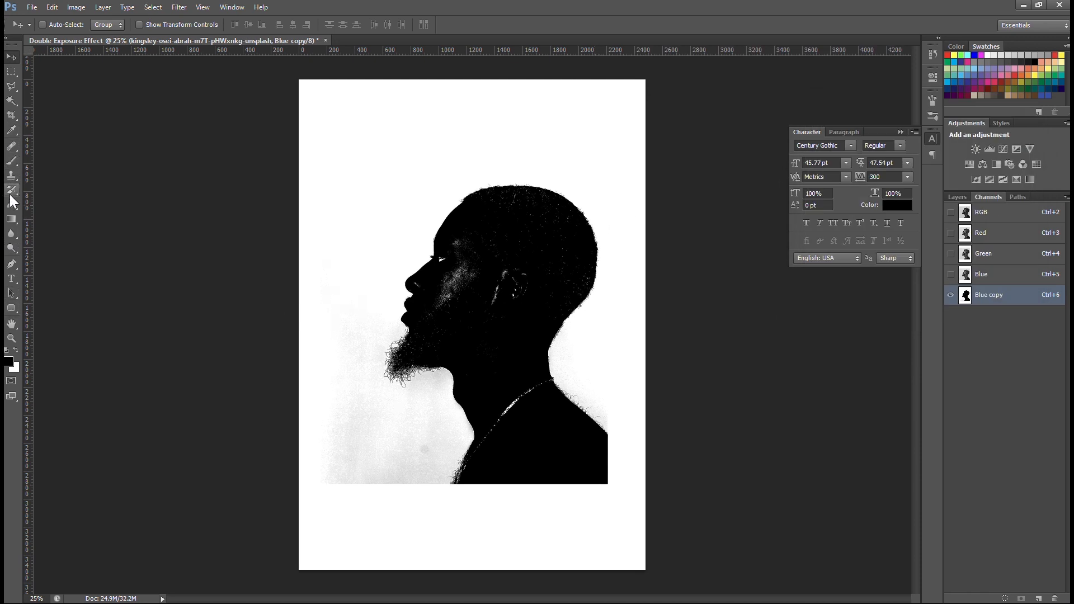
Paint the light areas of the cheek, ear, neck and necklace black in the channel with a 200 to 250 px brush
left_click(8, 361)
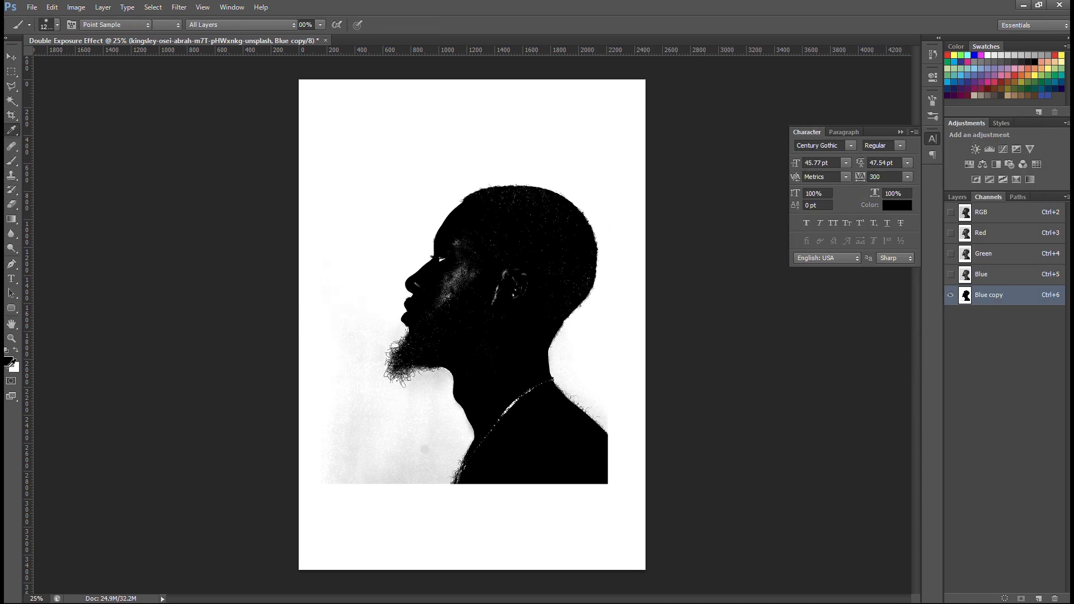
key("Return")
key("b")
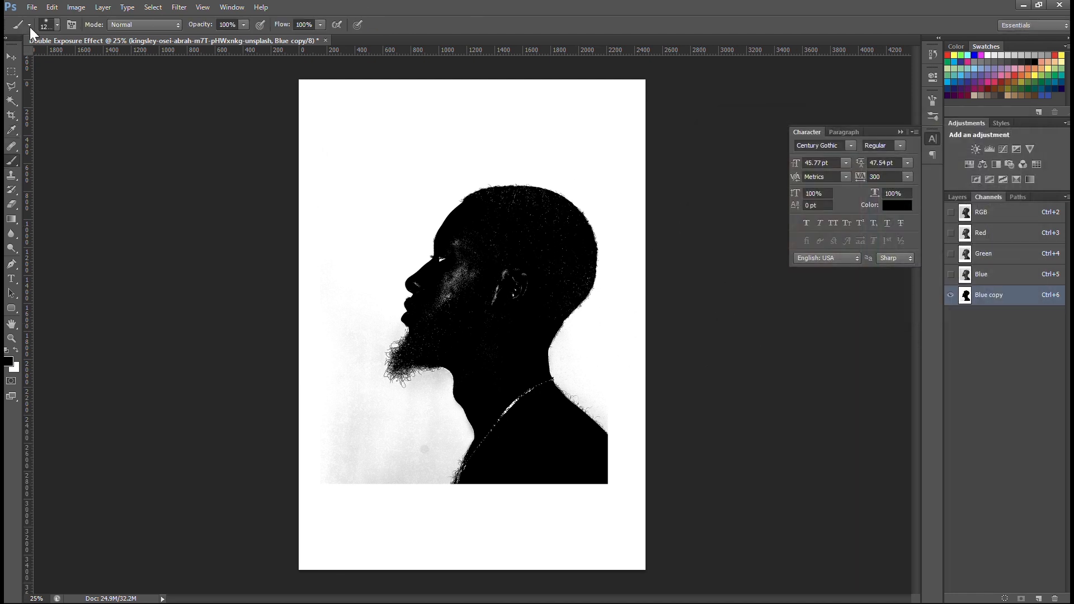
left_click(49, 25)
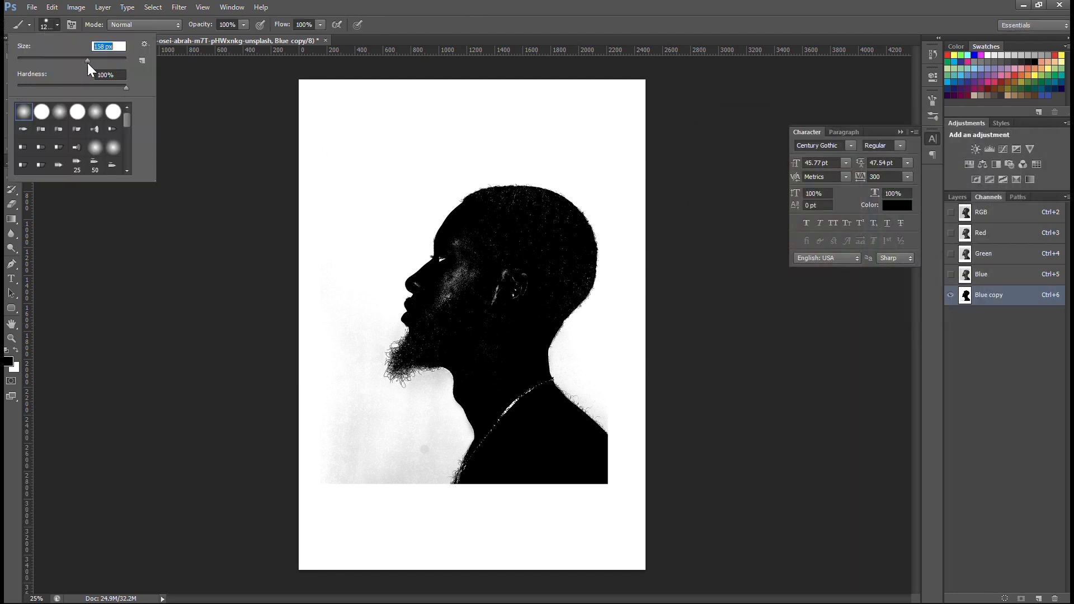
left_click(477, 293)
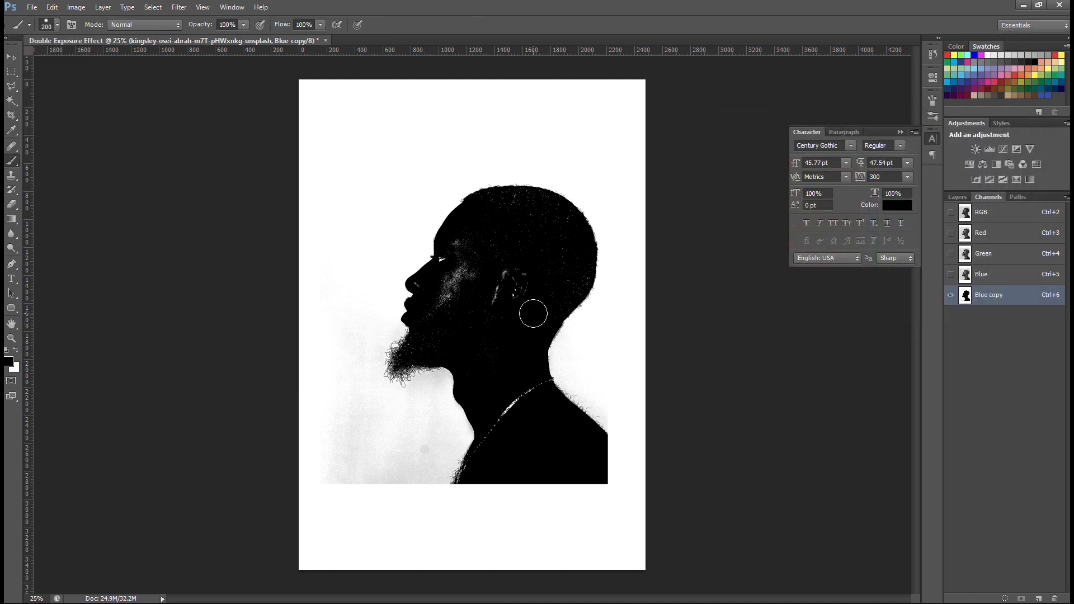
mouse_move(533, 313)
left_mouse_down()
mouse_move(521, 273)
mouse_move(448, 316)
left_mouse_up()
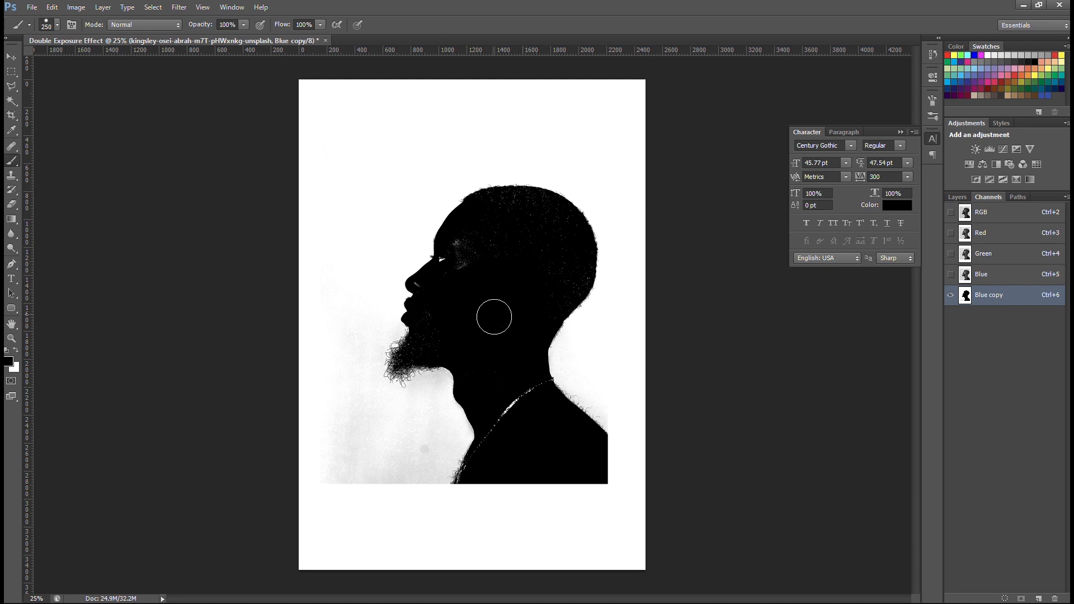
key("ctrl+plus")
left_click_drag(492, 304, 435, 187)
left_click(507, 348)
mouse_move(506, 348)
left_mouse_down()
mouse_move(537, 328)
mouse_move(491, 385)
mouse_move(461, 467)
left_mouse_up()
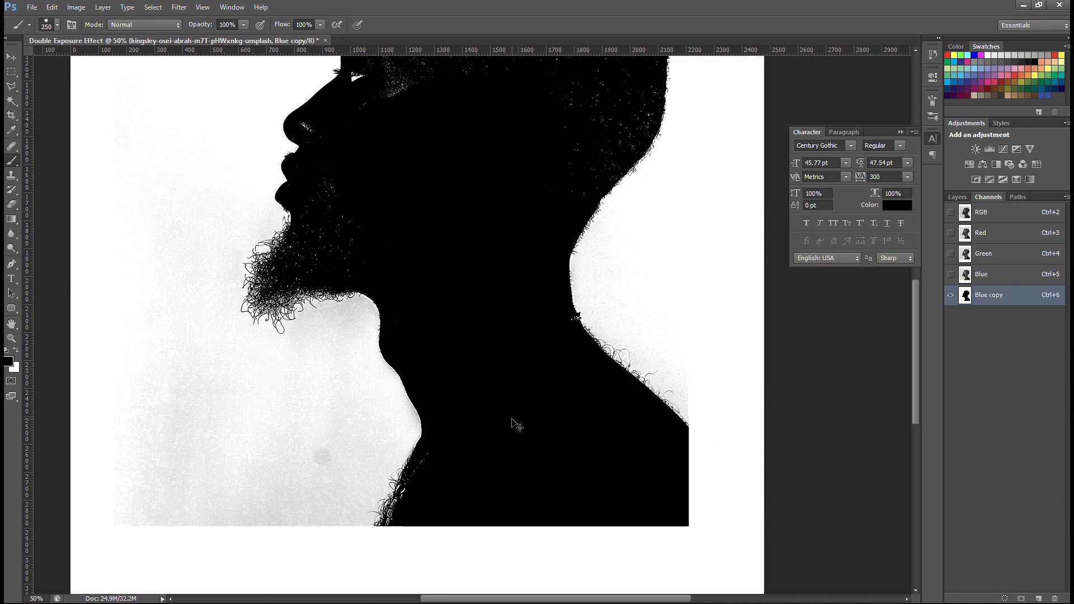
Paint out the light spots on the nose, lips, eye and temple in black with a 100 px brush
key("ctrl+plus")
mouse_move(295, 192)
left_mouse_down()
mouse_move(516, 263)
mouse_move(594, 359)
mouse_move(552, 283)
left_mouse_up()
key("ctrl+r")
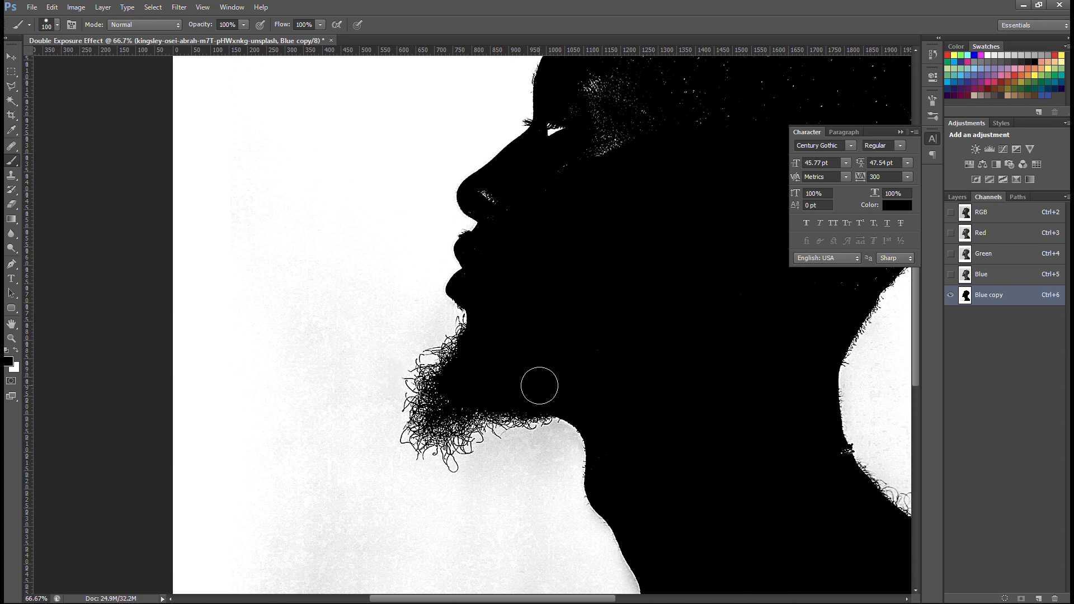
left_click_drag(530, 214, 349, 317)
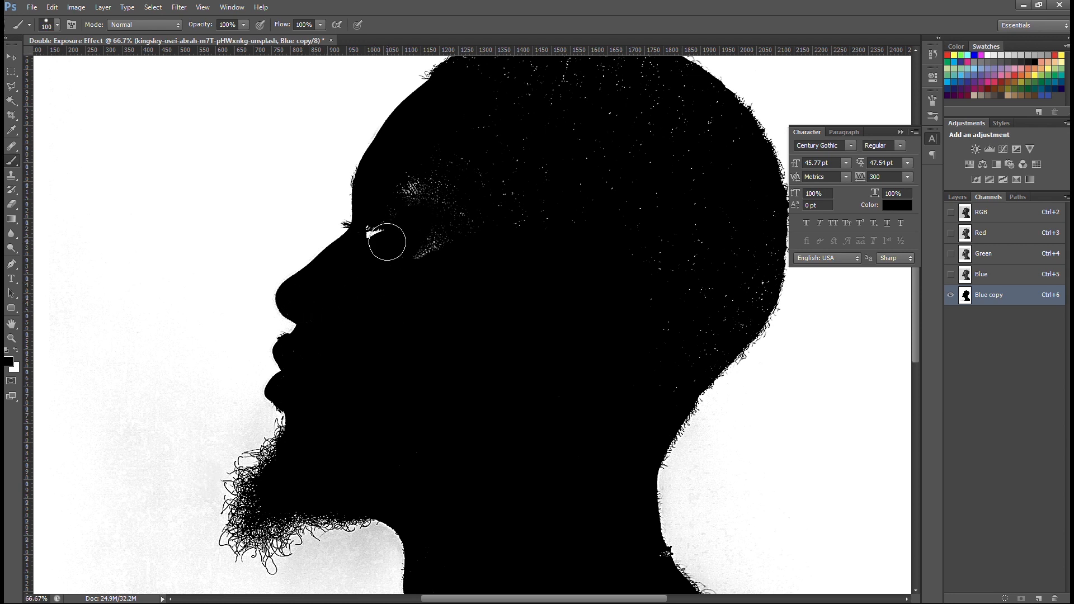
left_click_drag(376, 240, 436, 195)
Cover the white specks across the hair in black with a 300 px brush, and those near the crown with a 150 px brush
key("bracketright")
key("bracketright")
key("bracketright")
key("bracketright")
mouse_move(441, 245)
left_mouse_down()
mouse_move(455, 179)
mouse_move(540, 238)
mouse_move(621, 213)
mouse_move(650, 244)
mouse_move(628, 351)
mouse_move(646, 360)
mouse_move(681, 290)
mouse_move(683, 321)
mouse_move(722, 256)
left_mouse_up()
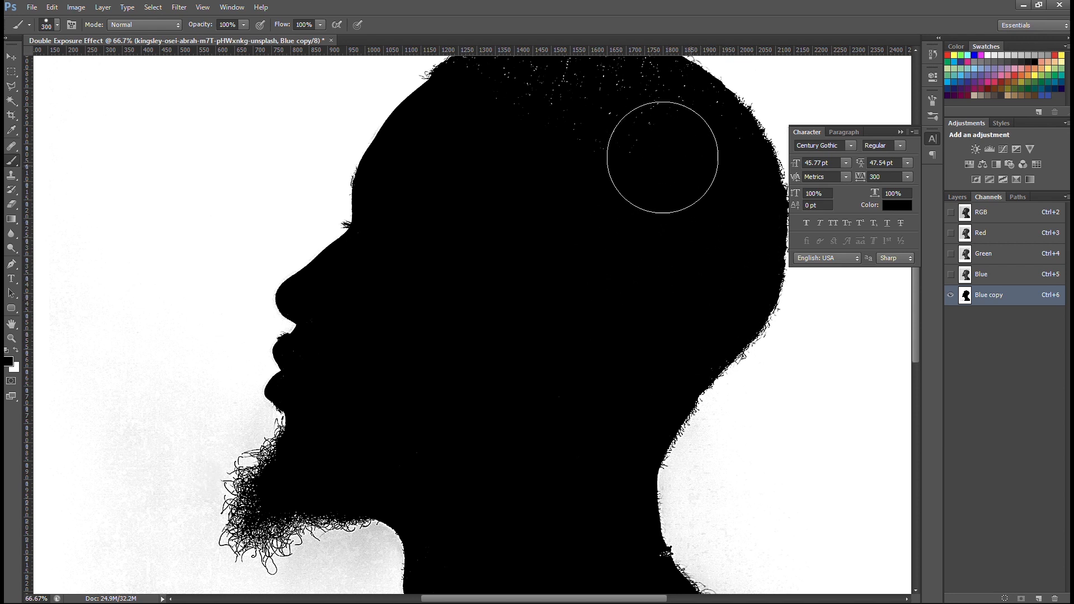
scroll(666, 163, "up", 3)
key("bracketleft")
key("bracketleft")
key("bracketleft")
key("bracketleft")
mouse_move(682, 187)
left_mouse_down()
mouse_move(638, 163)
mouse_move(555, 160)
mouse_move(607, 191)
mouse_move(592, 251)
mouse_move(509, 184)
mouse_move(513, 162)
mouse_move(469, 182)
left_mouse_up()
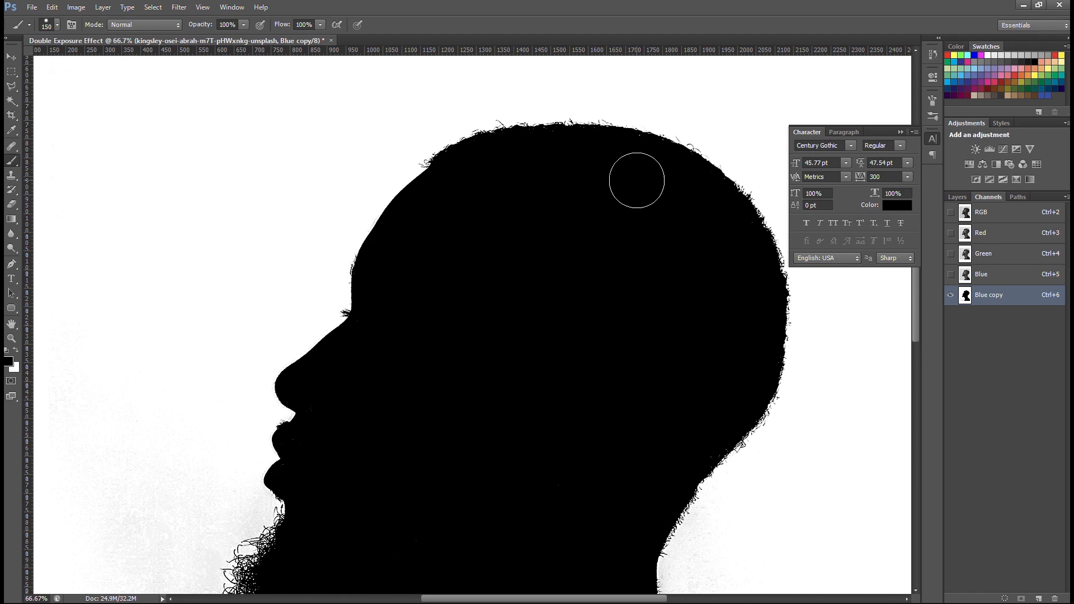
Fill the remaining specks around the lips, beard and neck with black using a 60 px brush
key("ctrl+plus")
key("ctrl+plus")
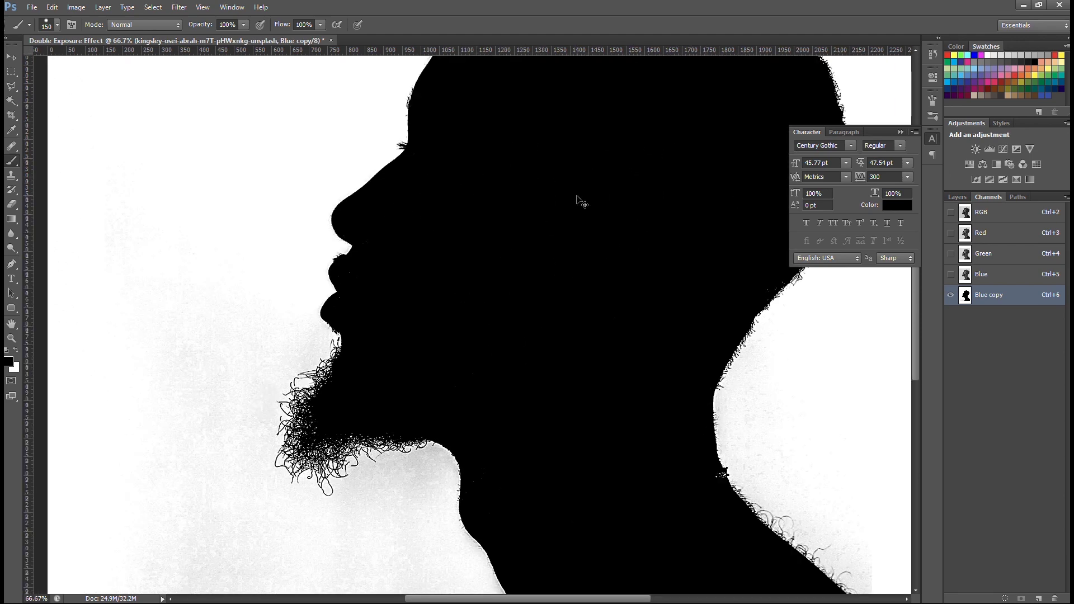
key("p")
key("b")
key("bracketleft")
key("bracketleft")
key("bracketleft")
key("bracketleft")
key("bracketleft")
key("bracketleft")
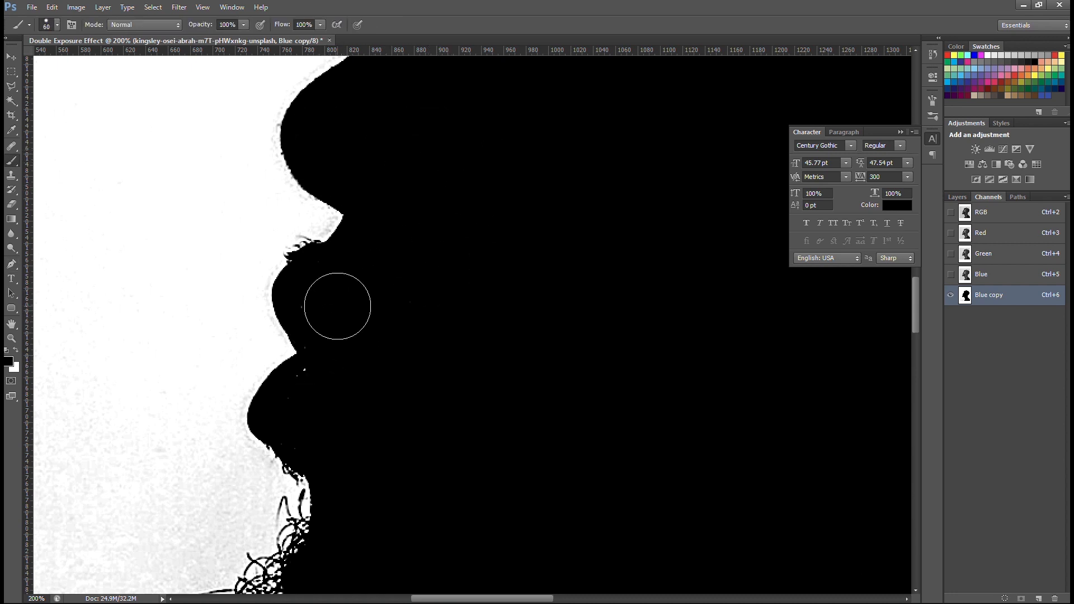
left_click_drag(492, 436, 281, 240)
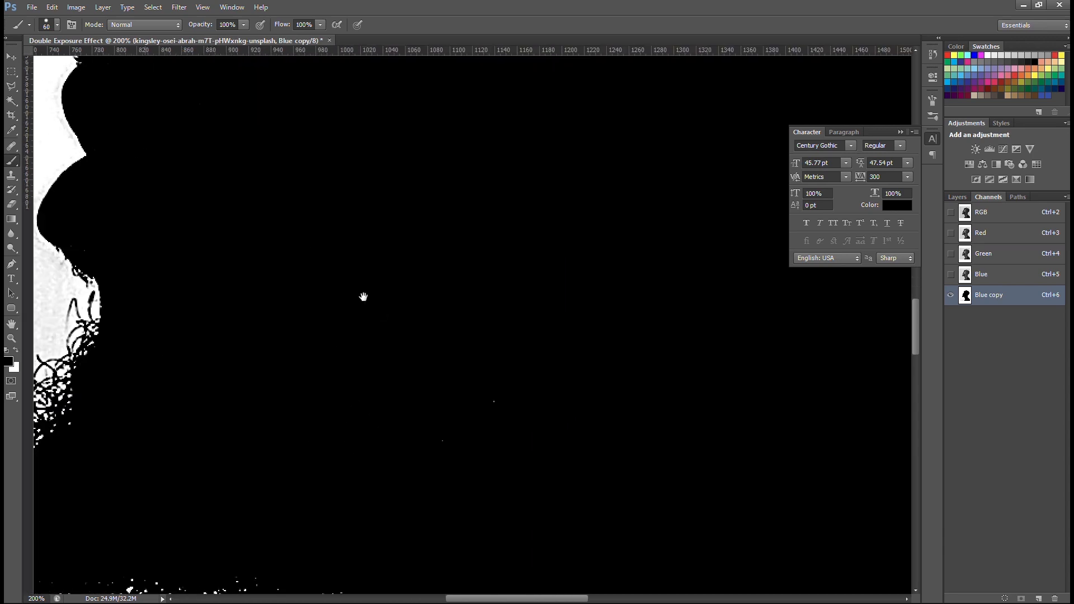
left_click_drag(487, 427, 499, 211)
left_click_drag(603, 502, 491, 311)
scroll(659, 412, "down", 5)
scroll(659, 413, "up", 4)
mouse_move(611, 317)
left_mouse_down()
mouse_move(467, 210)
mouse_move(424, 304)
left_mouse_up()
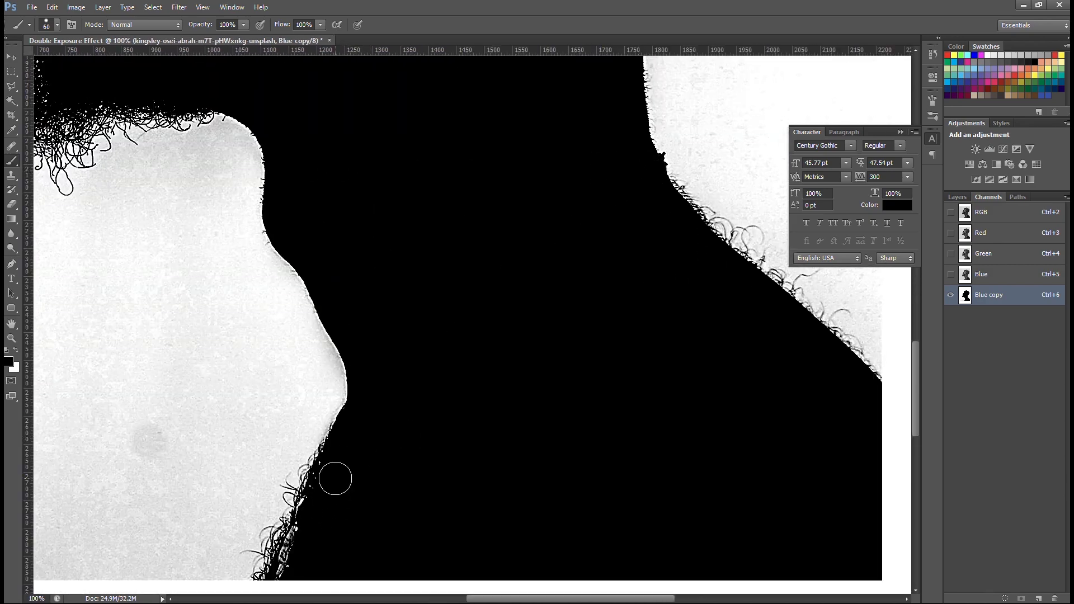
Blacken the gaps along the front edge of the chest, using a 15 px brush for the lowest part
mouse_move(317, 510)
left_mouse_down()
mouse_move(446, 317)
mouse_move(380, 174)
mouse_move(349, 190)
left_mouse_up()
scroll(447, 314, "up", 2)
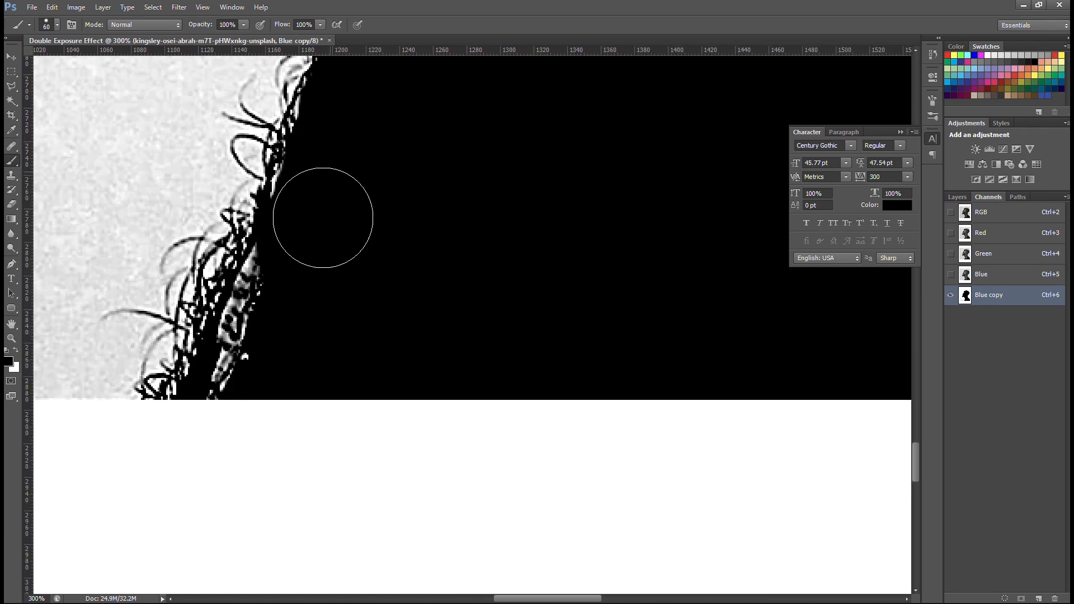
key("bracketleft")
key("bracketleft")
key("bracketleft")
key("bracketleft")
mouse_move(281, 245)
left_mouse_down()
mouse_move(265, 317)
mouse_move(283, 266)
mouse_move(265, 278)
mouse_move(240, 346)
left_mouse_up()
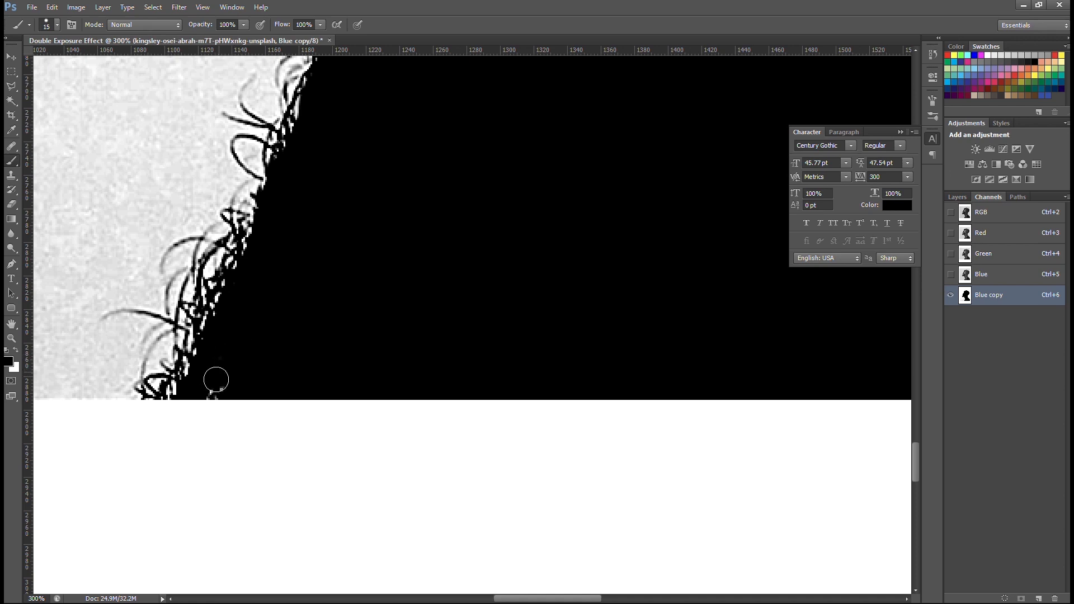
Whiten the grey background around the silhouette with a white 600 px brush in Overlay mode
key("ctrl+minus")
key("ctrl+minus")
key("ctrl+minus")
key("ctrl+minus")
key("ctrl+minus")
key("ctrl+minus")
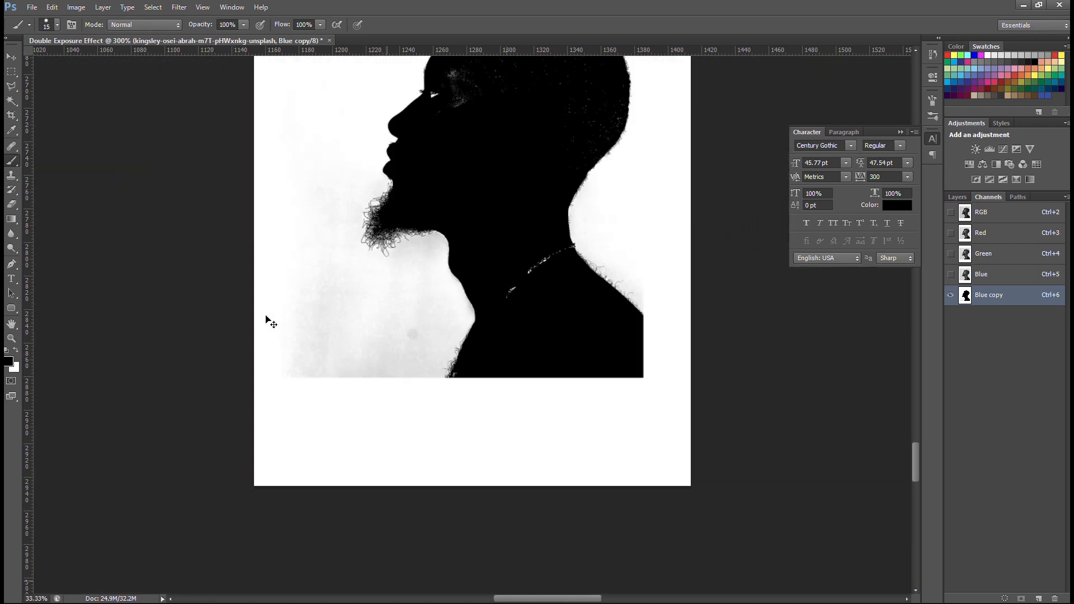
key("ctrl+plus")
left_click_drag(608, 360, 582, 328)
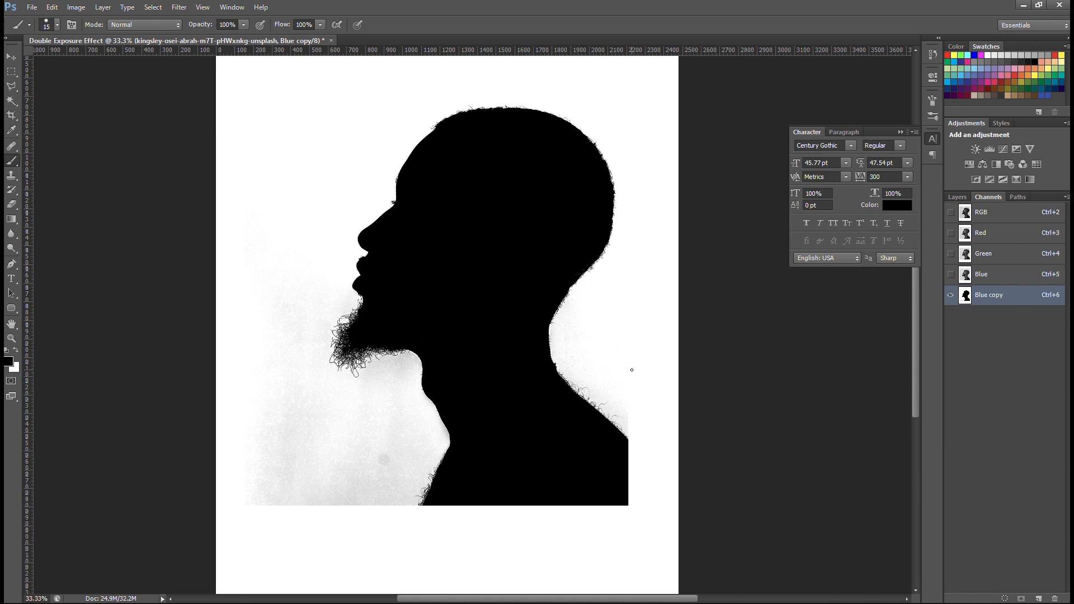
left_click(147, 25)
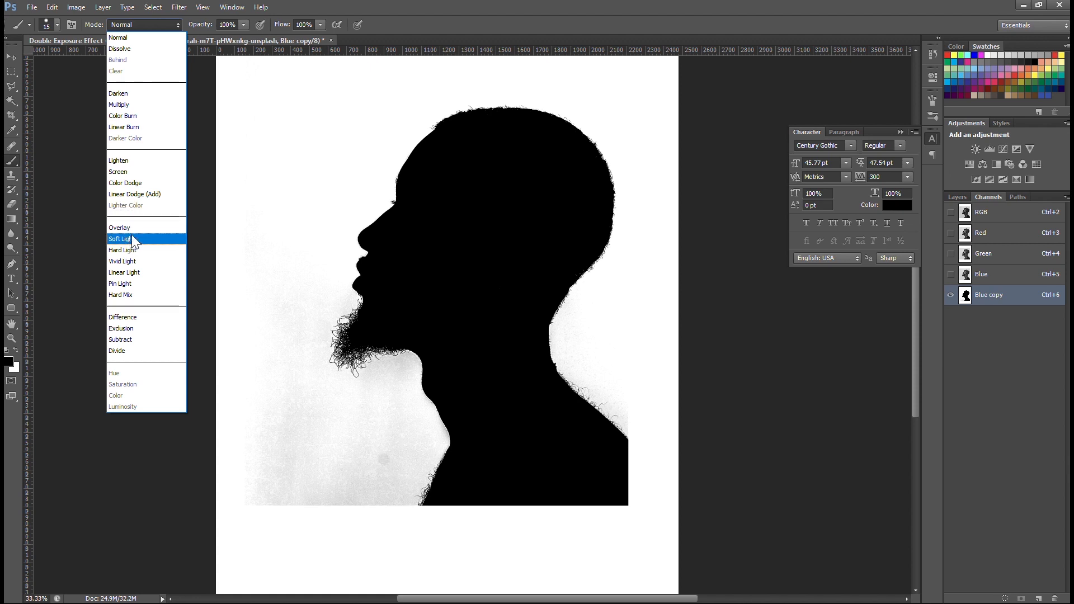
left_click(134, 240)
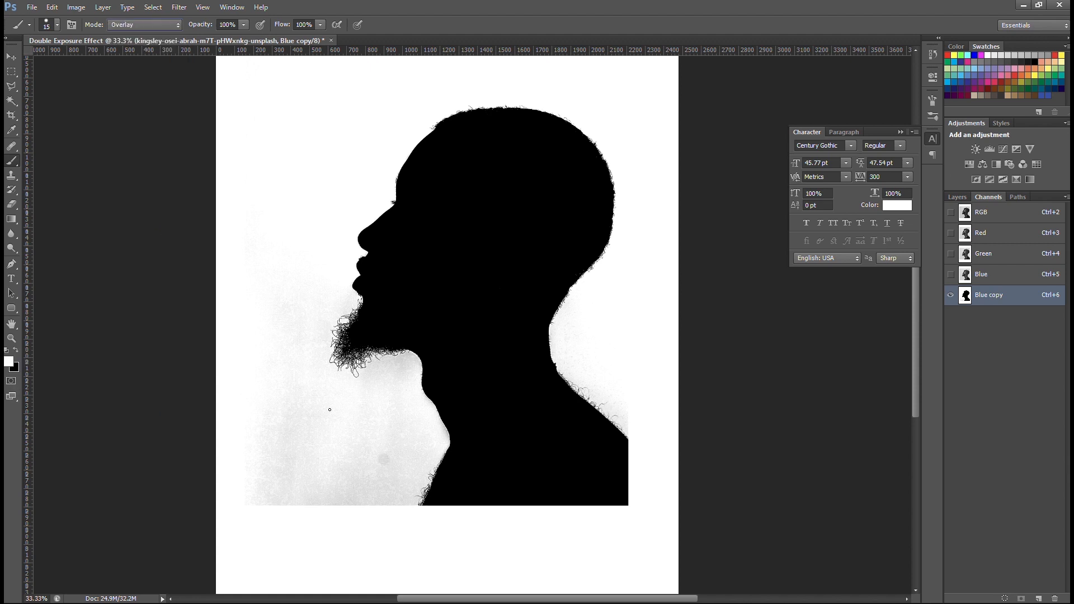
left_click(49, 25)
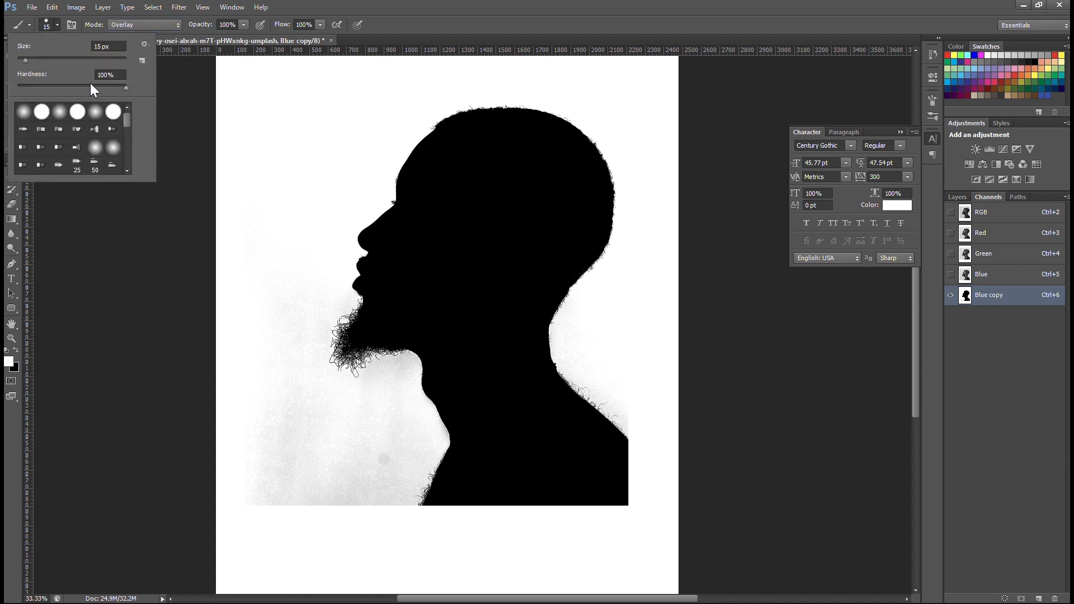
left_click(373, 399)
key("bracketright")
key("bracketright")
key("bracketright")
key("bracketright")
key("bracketright")
mouse_move(405, 385)
left_mouse_down()
mouse_move(358, 477)
mouse_move(330, 297)
mouse_move(274, 440)
mouse_move(320, 260)
mouse_move(375, 188)
mouse_move(522, 281)
mouse_move(604, 402)
mouse_move(603, 150)
mouse_move(379, 126)
mouse_move(294, 426)
mouse_move(488, 499)
mouse_move(442, 401)
left_mouse_up()
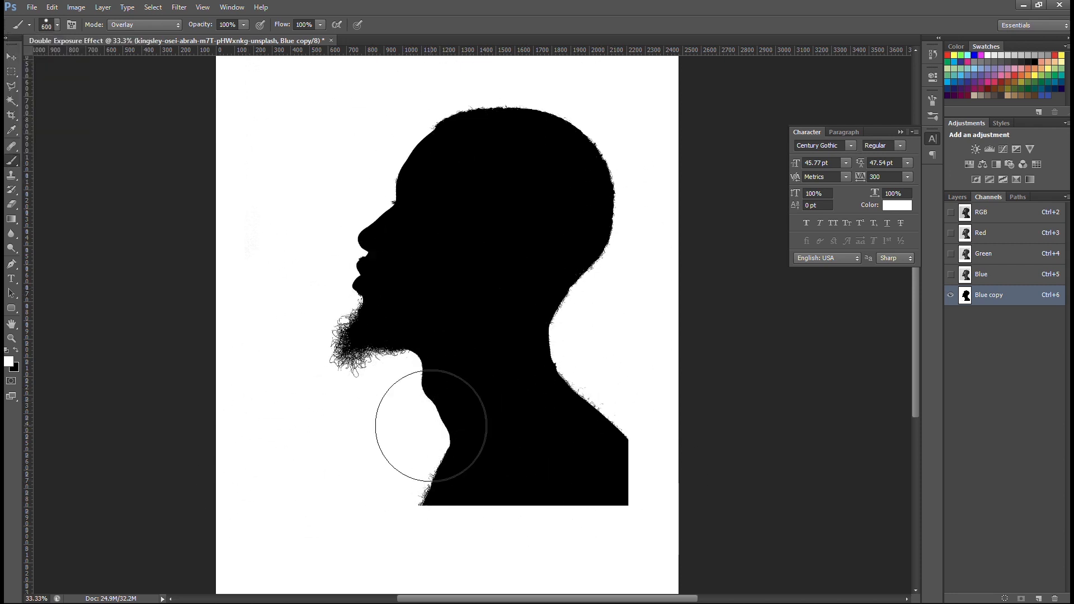
Load the Blue copy channel as a selection and invert it to select the man's silhouette
key("v")
left_click(967, 298, "ctrl")
left_click(153, 6)
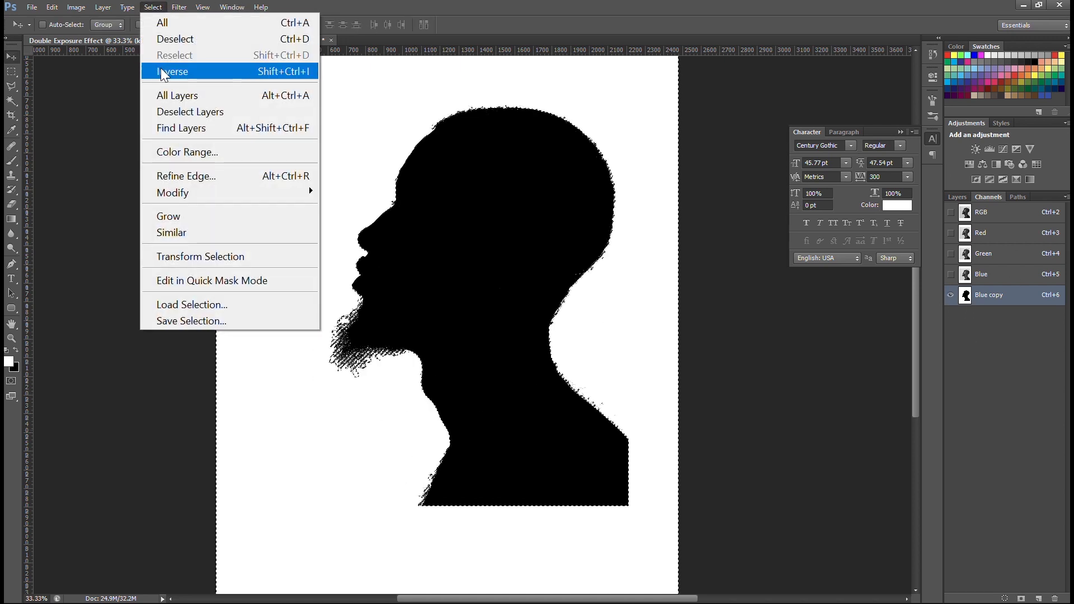
left_click(171, 71)
Add a layer mask to the portrait layer from the silhouette selection
left_click(958, 197)
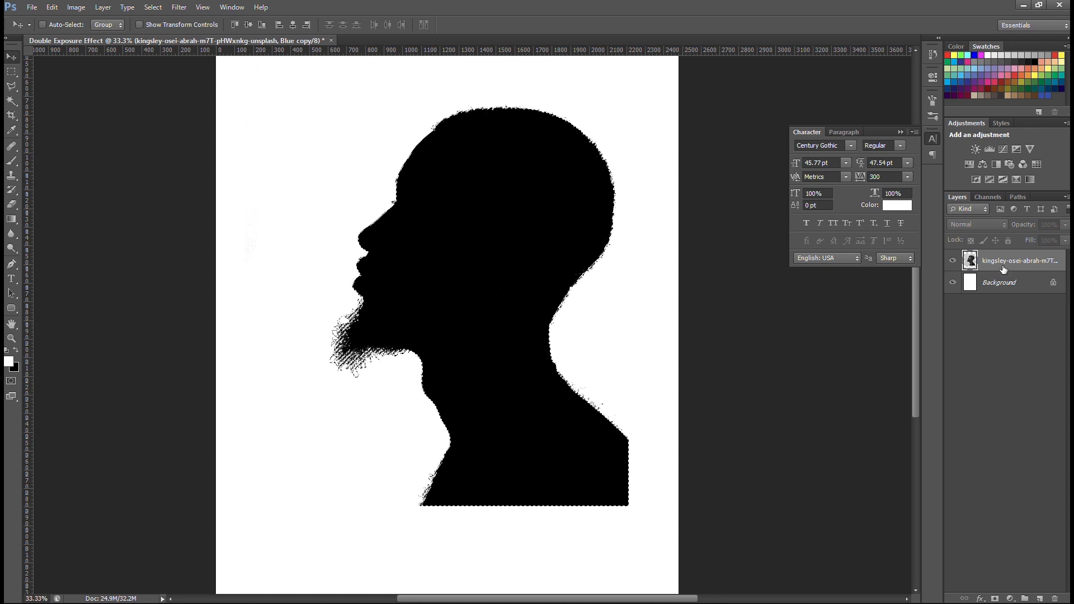
left_click(996, 599)
key("ctrl+minus")
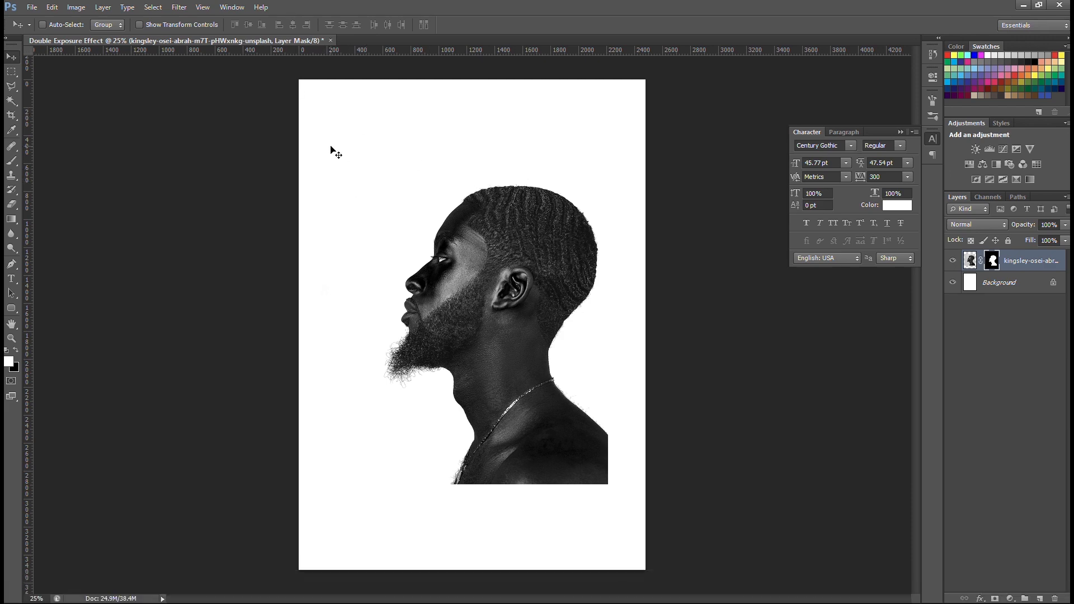
Place the forest photo into the document, scale it to about 17%, and flip it vertically
left_click(31, 7)
left_click(66, 277)
left_click(882, 149)
left_click(915, 557)
left_click_drag(642, 212, 627, 226)
right_click(557, 343)
left_click(604, 554)
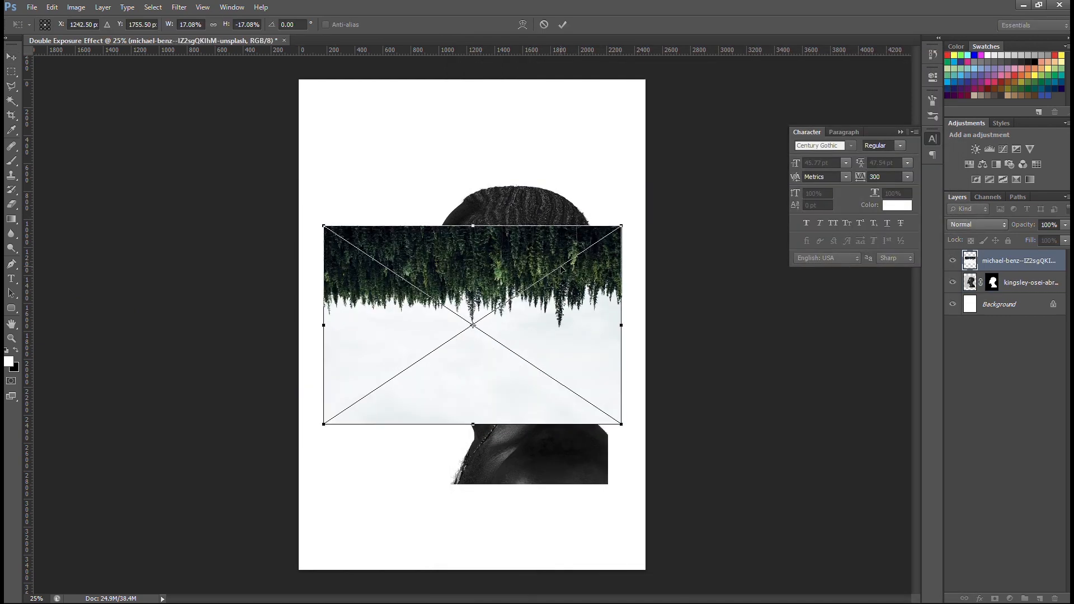
Position the flipped forest image just below the beard and move the forest and portrait layers up together
left_click_drag(558, 265, 564, 394)
left_click_drag(627, 352, 617, 357)
key("Return")
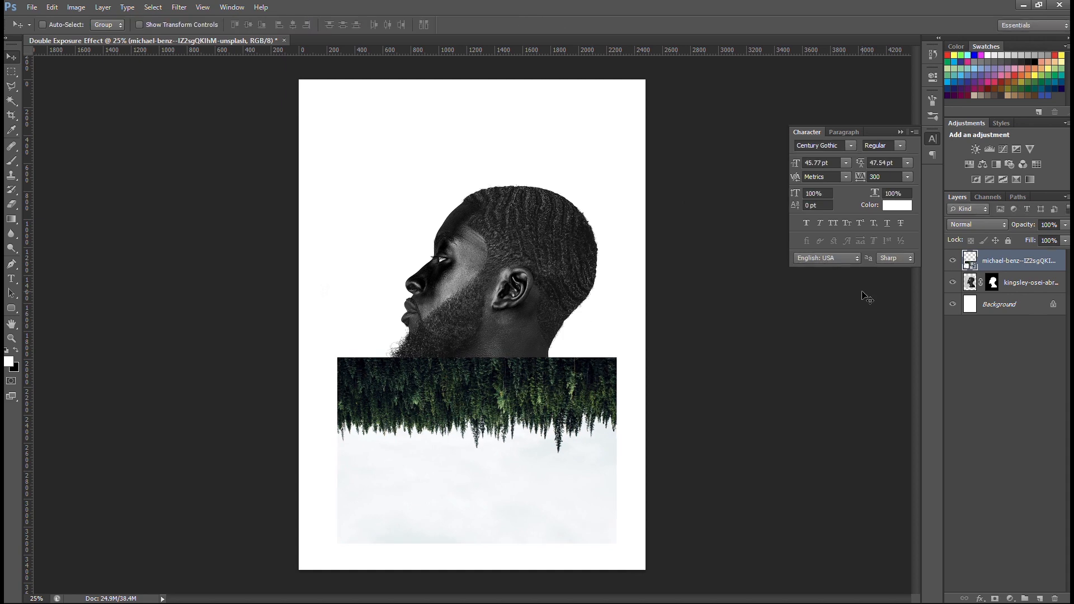
left_click(1022, 282, "shift")
left_click_drag(547, 337, 541, 271)
Enlarge the forest image to nearly the canvas width and place its upper edge across the man's shoulders
left_click(1010, 264)
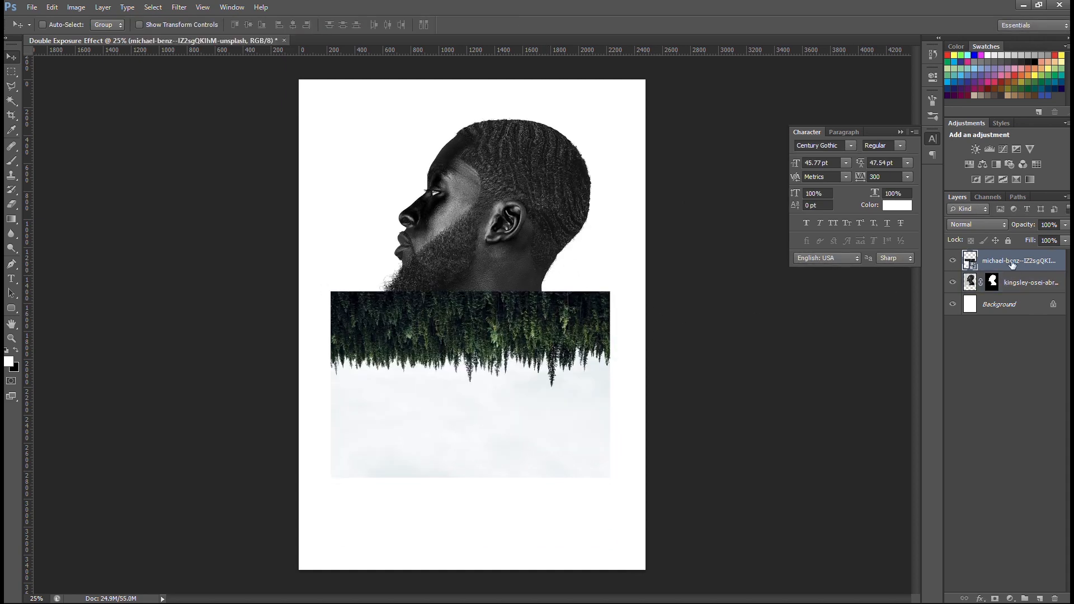
key("ctrl+t")
left_click_drag(610, 291, 648, 263)
left_click_drag(617, 323, 591, 416)
left_click_drag(623, 357, 629, 359)
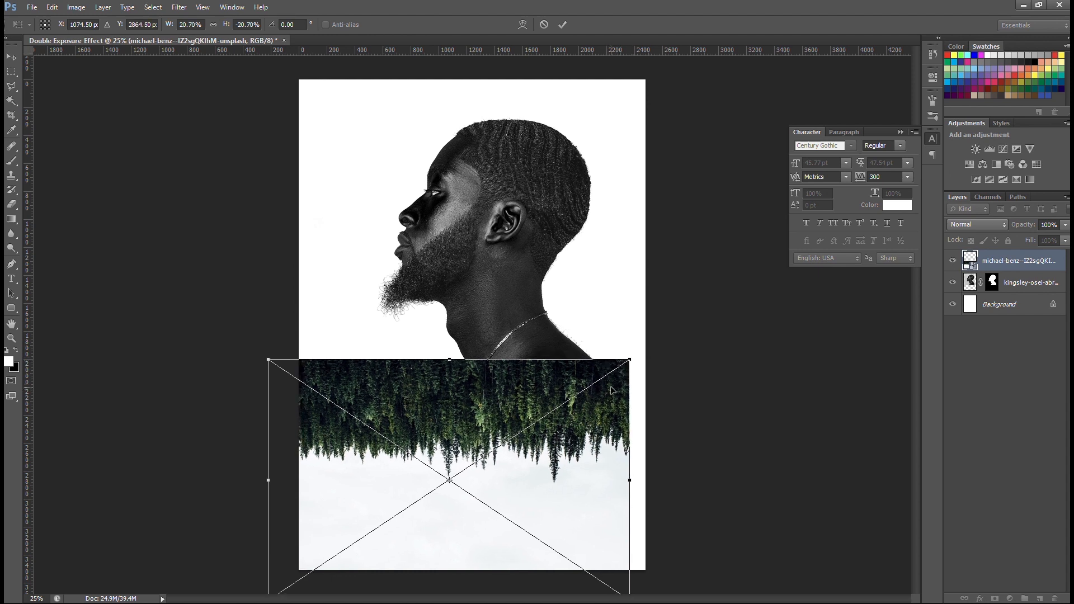
left_click_drag(629, 359, 593, 384)
left_click_drag(563, 405, 589, 376)
left_click_drag(475, 550, 479, 558)
left_click_drag(620, 355, 632, 350)
key("Return")
Scale the portrait layer down to about 91% and reselect the forest layer above it
left_click(1014, 286)
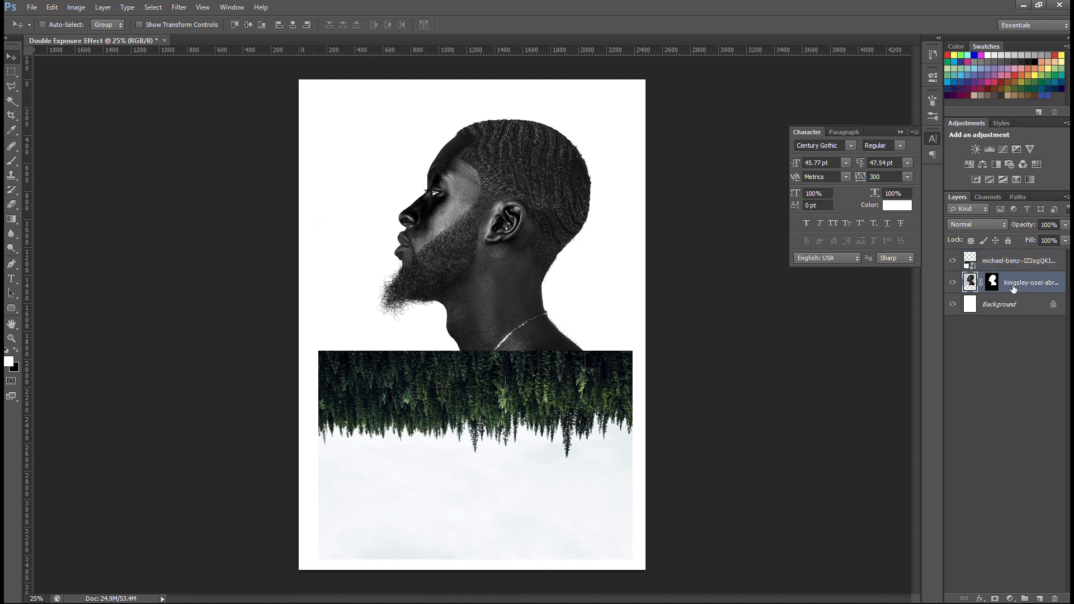
key("ctrl+t")
left_click_drag(601, 76, 586, 92)
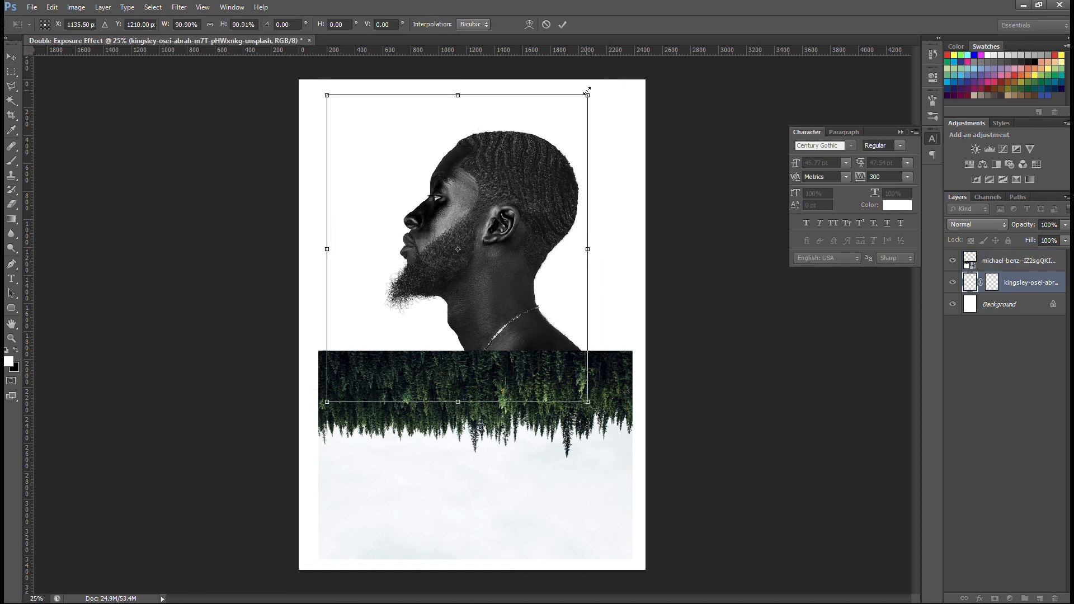
key("Return")
key("alt+bracketright")
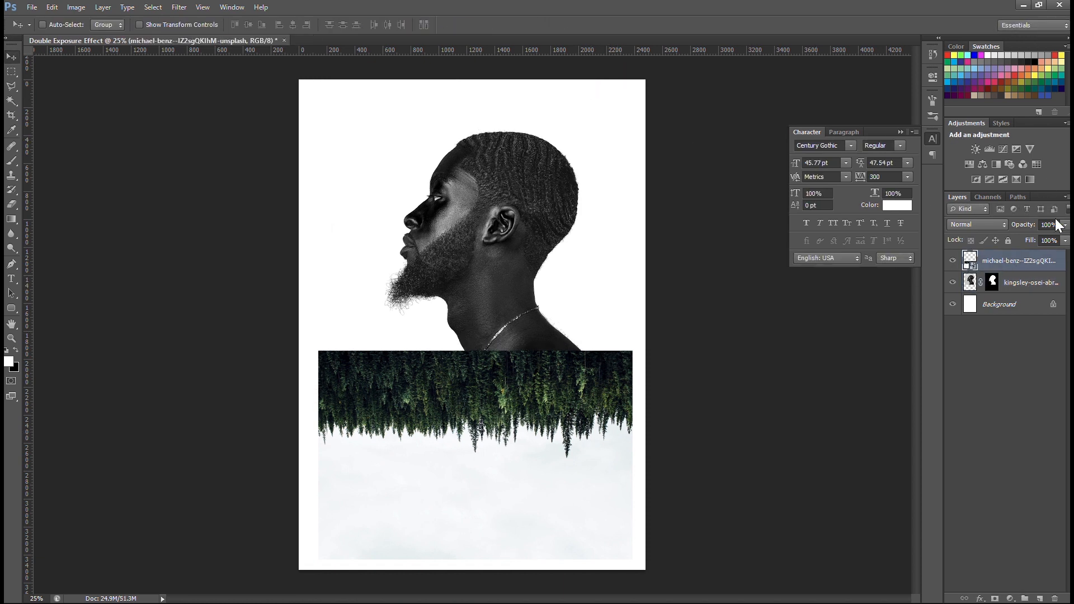
Enlarge the forest image slightly so it reaches closer to both canvas edges
key("ctrl+t")
left_click_drag(633, 351, 637, 348)
key("Return")
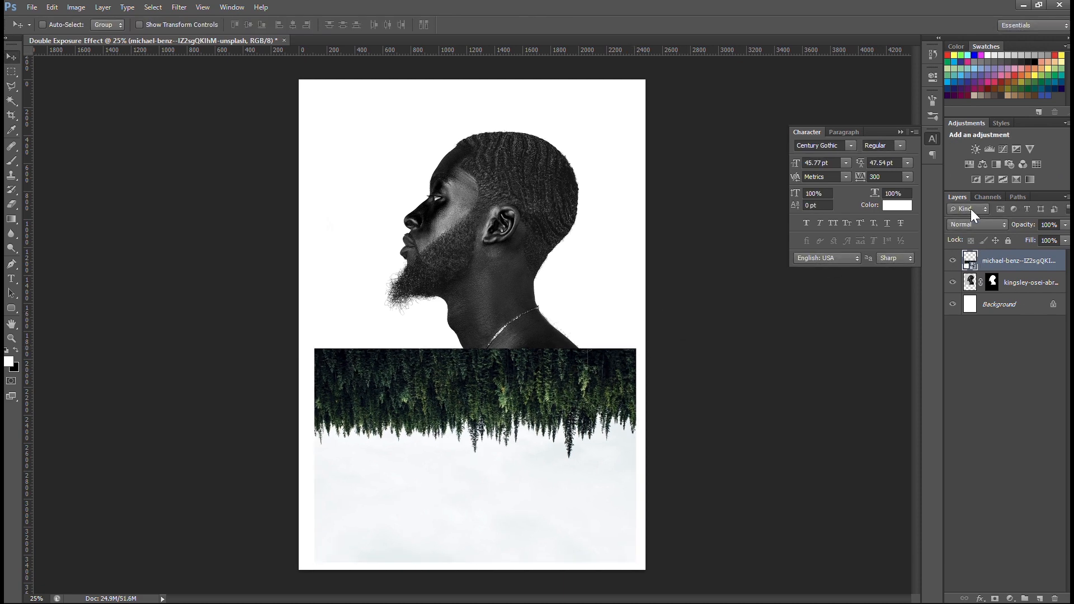
Compare the Blue, Green and Red channels and duplicate the Red channel
left_click(985, 197)
left_click(992, 278)
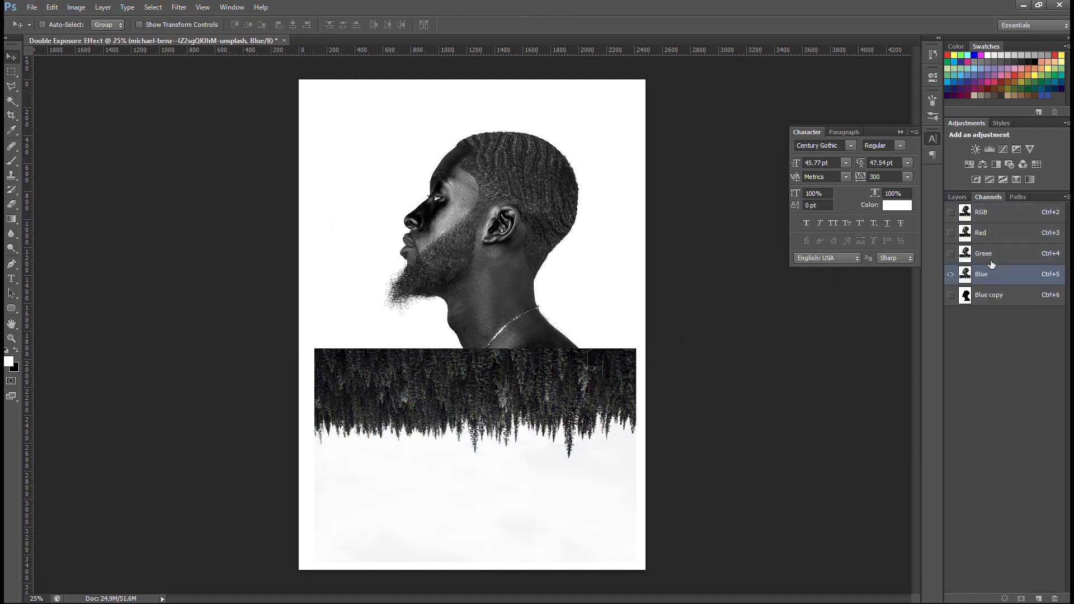
left_click(992, 255)
left_click(992, 235)
left_click(991, 283)
left_click_drag(997, 246, 1040, 597)
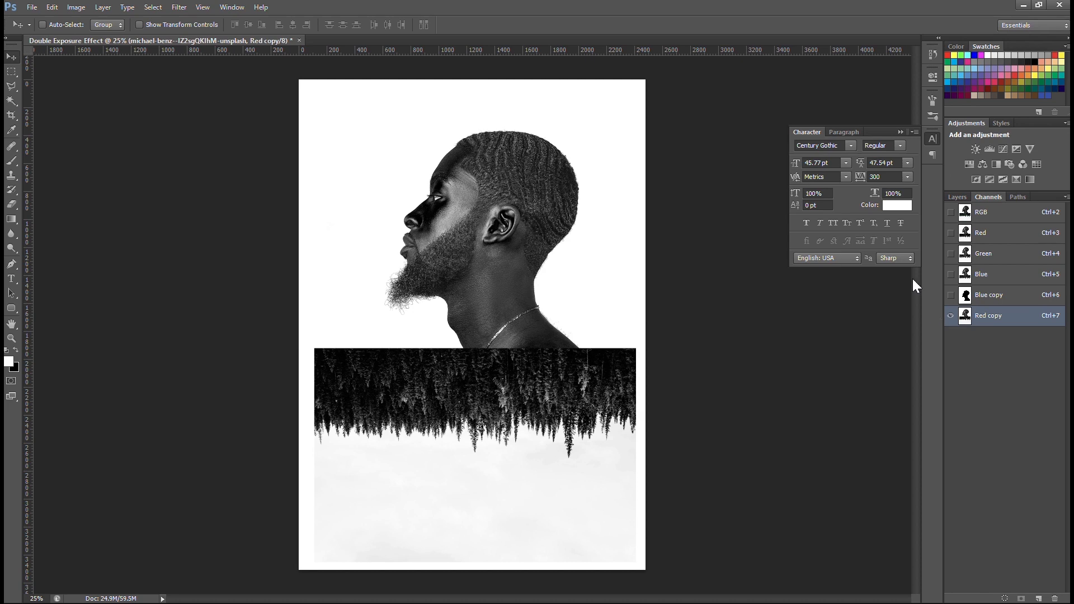
Strengthen the Red copy channel's contrast with Levels, raising the black input and using midtones 0.43 and white input 215
key("ctrl+l")
left_click_drag(895, 227, 933, 227)
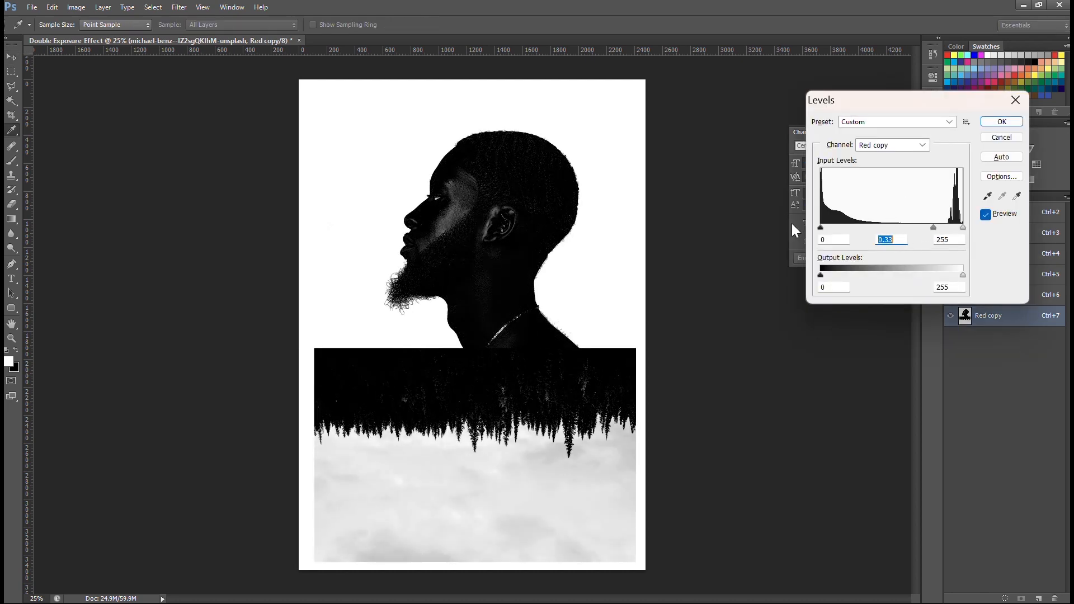
left_click_drag(821, 227, 854, 228)
left_click_drag(963, 227, 942, 228)
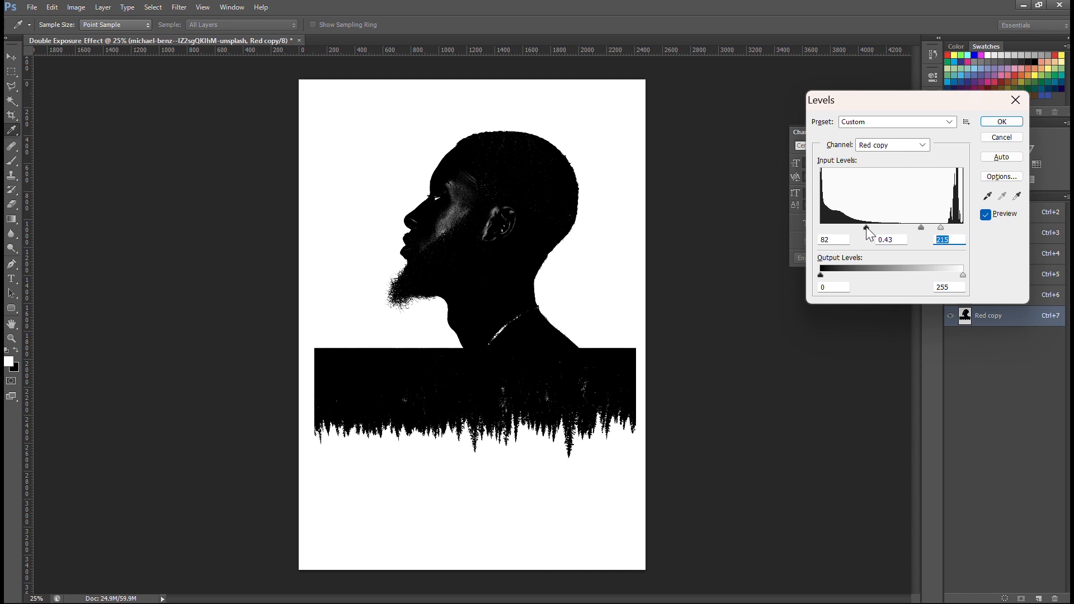
left_click(1002, 122)
Load the Red copy channel as a selection, invert it, and add it as a layer mask on the forest layer
left_click(965, 319, "ctrl")
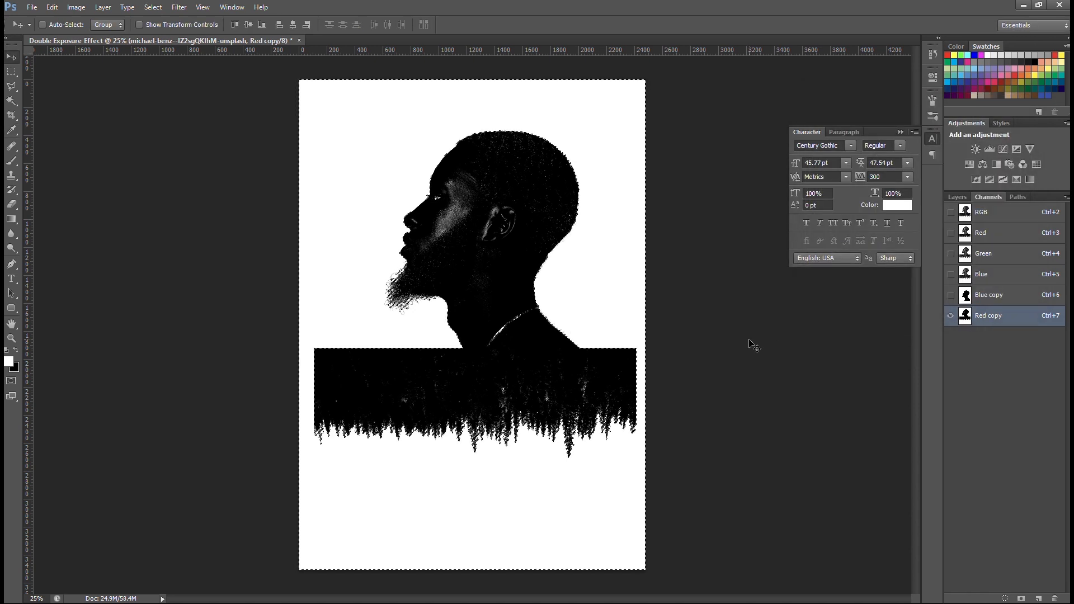
left_click(153, 6)
left_click(194, 76)
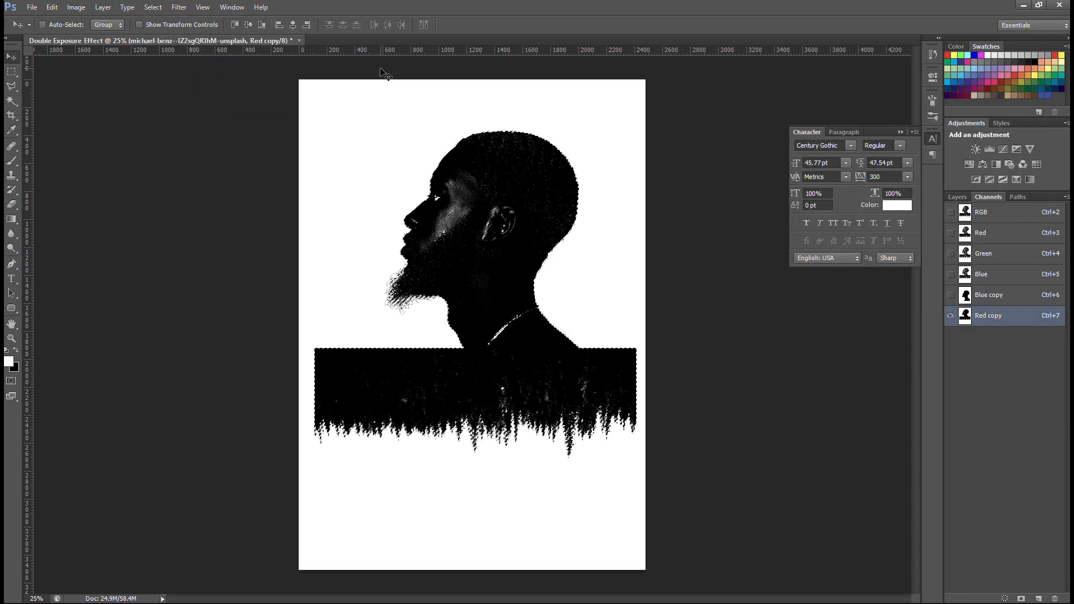
left_click(957, 198)
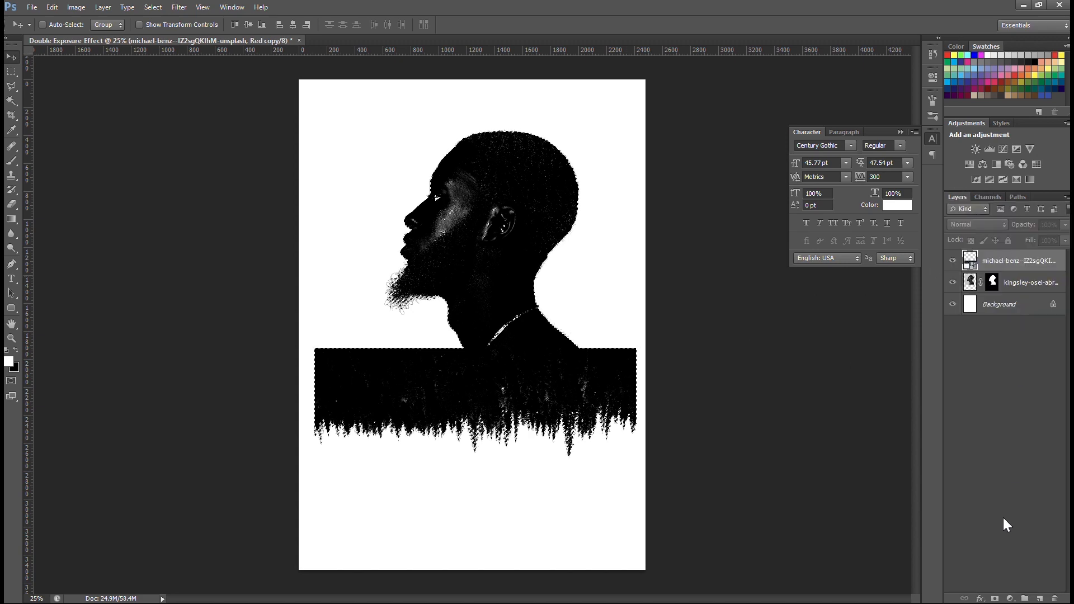
left_click(996, 599)
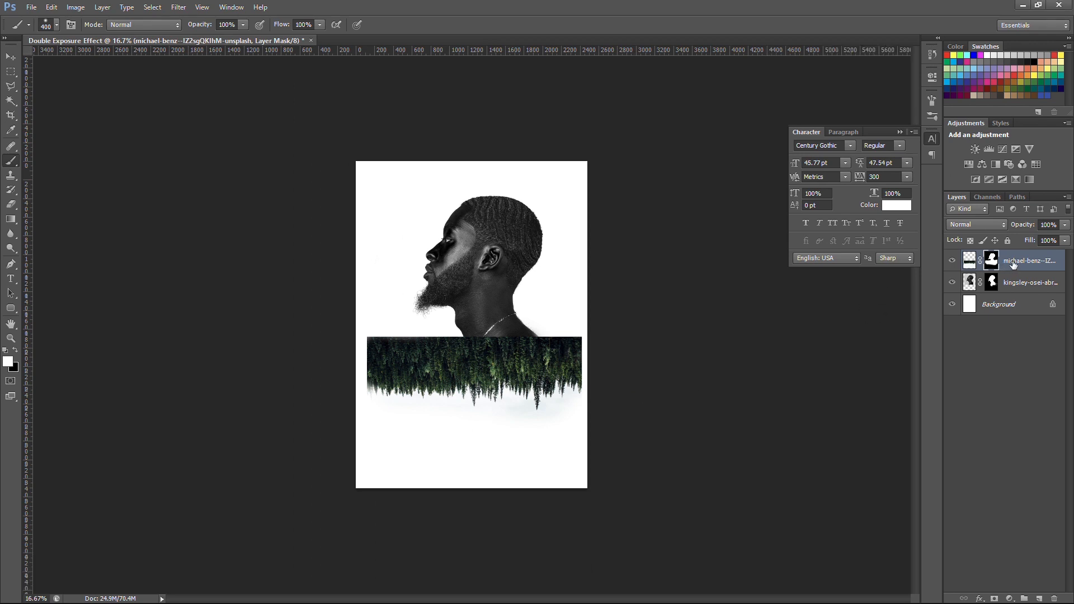
Transform the masked forest image to about 100.5% and lower it so its upper edge crosses the man's shoulders
left_click(970, 260)
key("ctrl+t")
left_click_drag(582, 336, 602, 323)
left_click_drag(505, 364, 505, 387)
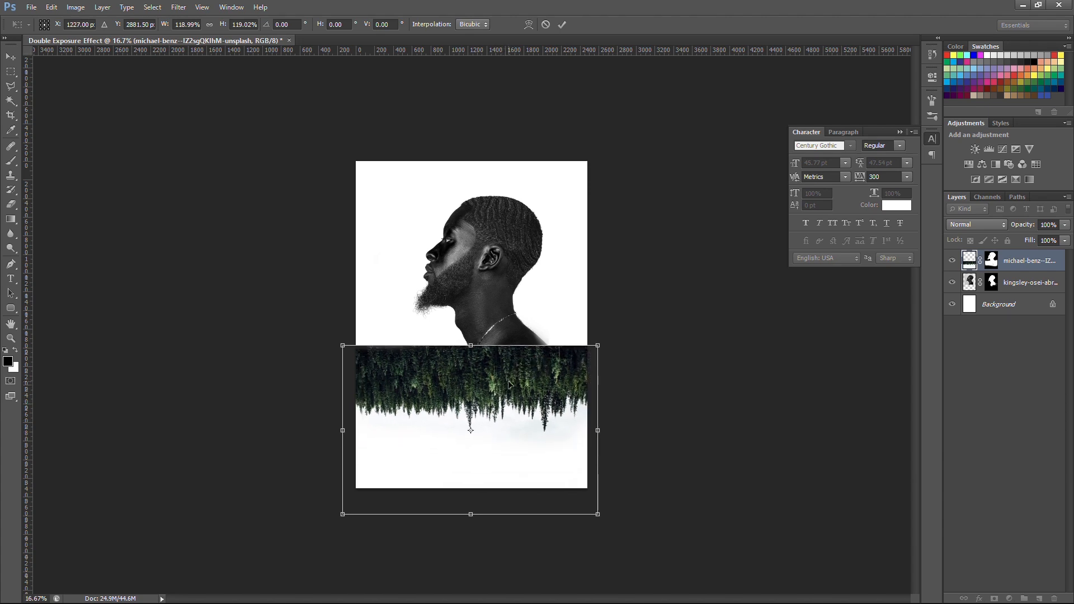
left_click_drag(597, 343, 576, 357)
left_click_drag(547, 395, 546, 381)
key("ctrl+plus")
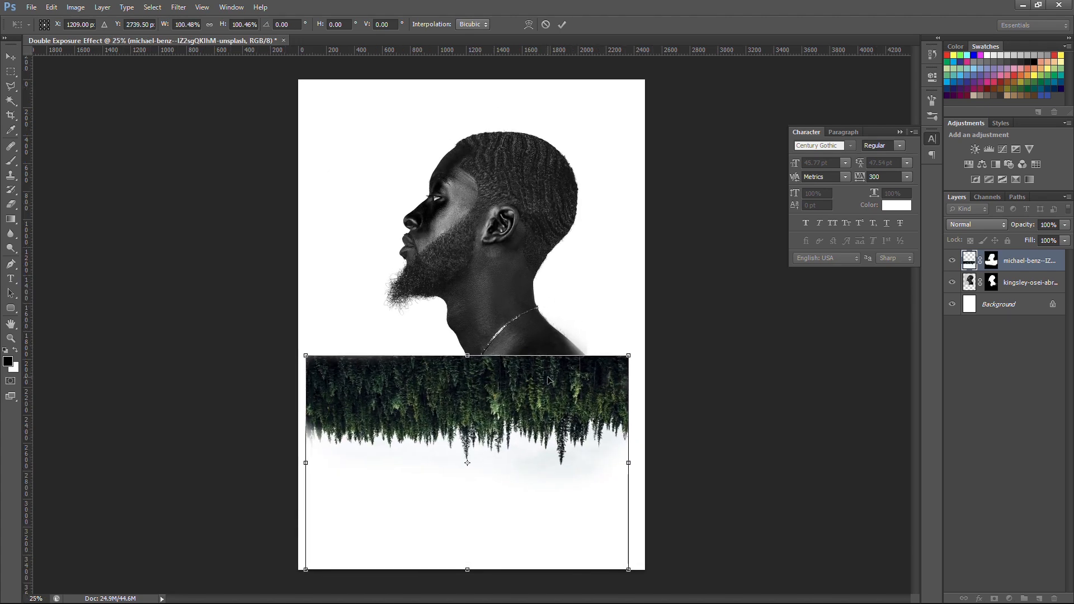
key("Return")
Hide the forest layer and make the portrait's layer mask active for painting with the Brush
key("b")
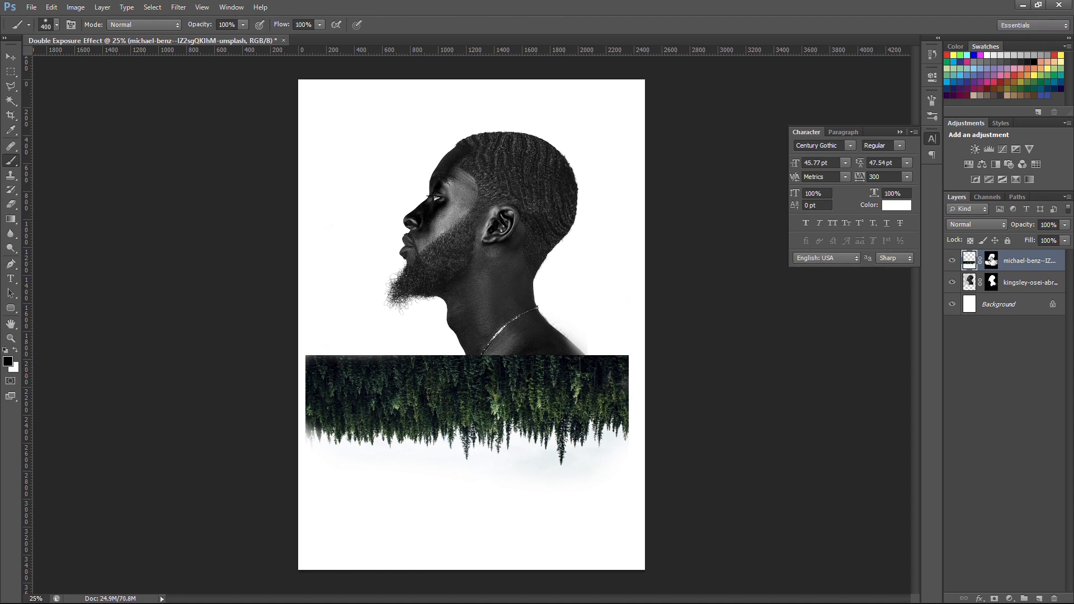
left_click(991, 259)
key("x")
left_click(953, 261)
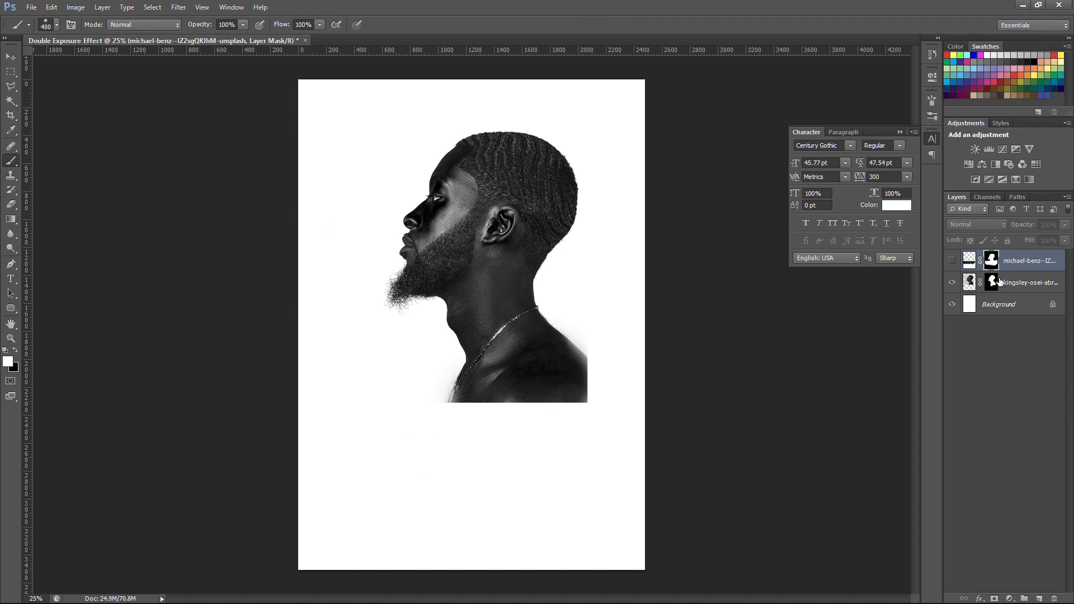
left_click(1000, 281)
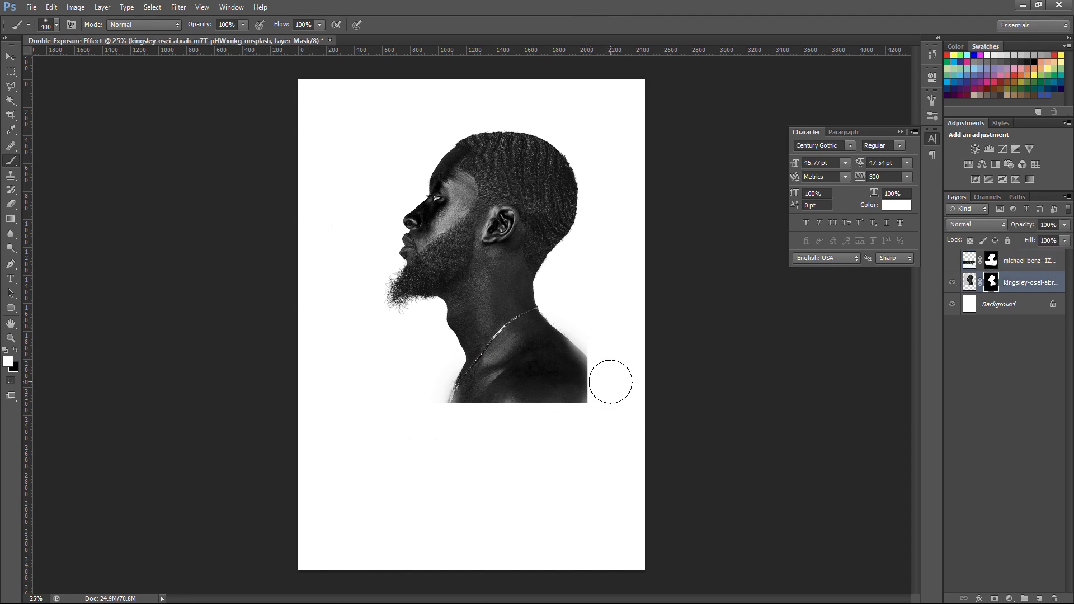
Fade the lower and back edges of the man's shoulders by painting black on the portrait mask with a soft 0% hardness brush
left_click(47, 26)
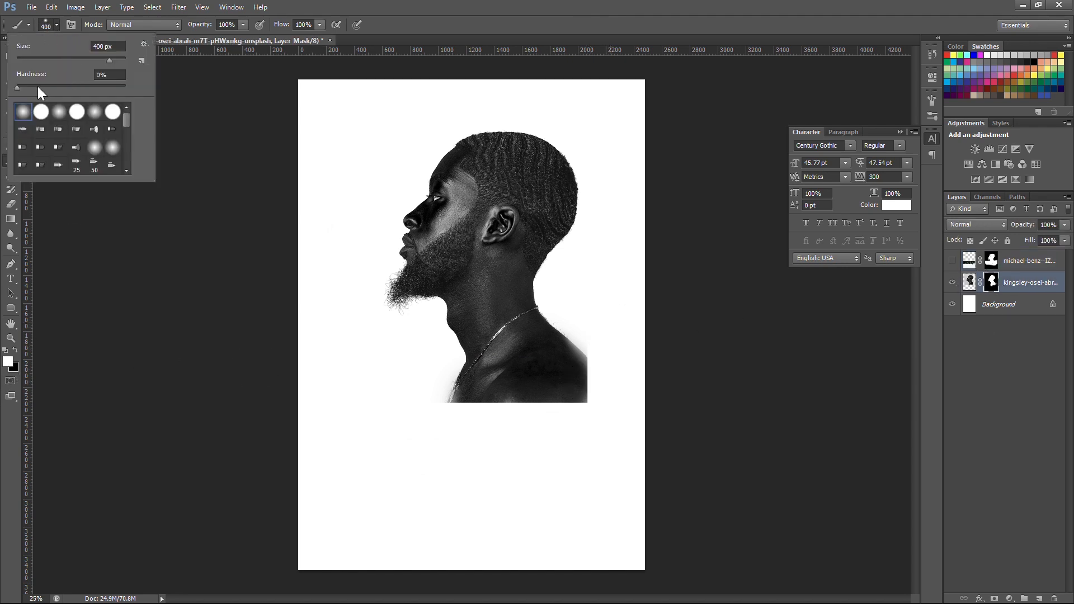
left_click(619, 370)
key("x")
mouse_move(607, 348)
left_mouse_down()
mouse_move(588, 422)
mouse_move(573, 412)
mouse_move(527, 431)
mouse_move(518, 425)
mouse_move(545, 421)
mouse_move(420, 410)
left_mouse_up()
key("bracketleft")
key("bracketleft")
mouse_move(609, 364)
left_mouse_down()
mouse_move(593, 350)
mouse_move(599, 377)
left_mouse_up()
key("v")
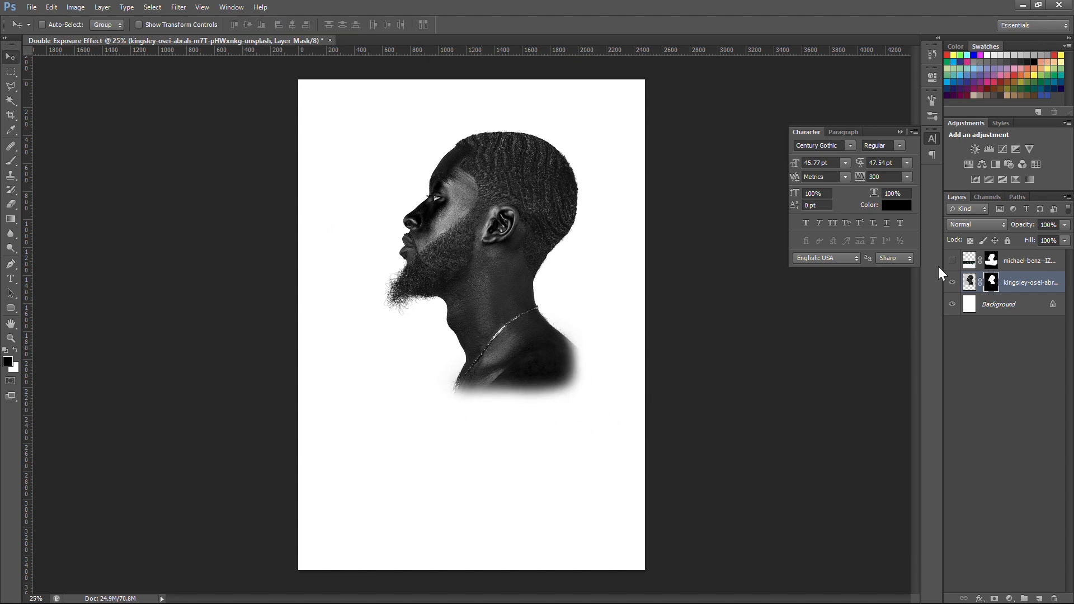
Show the forest layer again and move its image slightly up over the shoulders
left_click(952, 260)
left_click(993, 262)
left_click(970, 260)
mouse_move(604, 377)
left_mouse_down()
mouse_move(603, 368)
mouse_move(603, 401)
mouse_move(605, 374)
left_mouse_up()
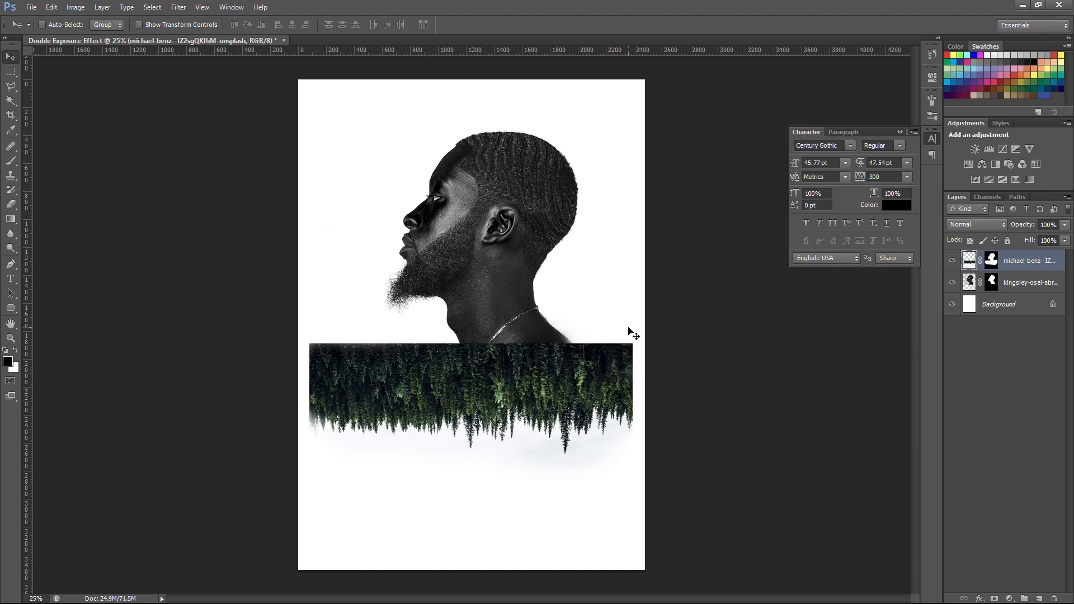
With the forest's mask active, load the portrait's mask as a selection and invert it
left_click(996, 262)
left_click(998, 284, "ctrl")
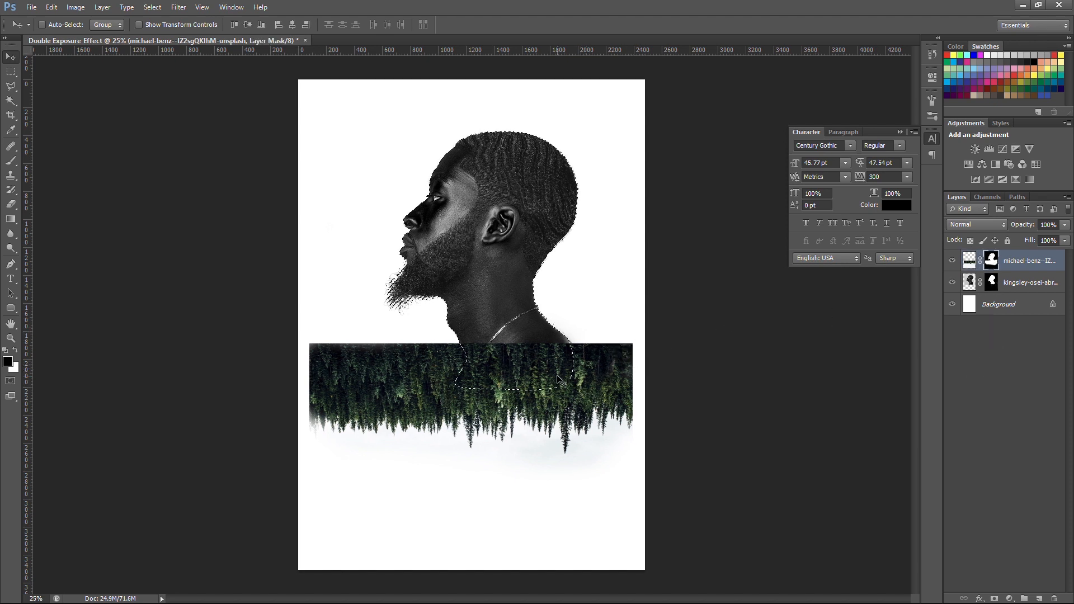
key("b")
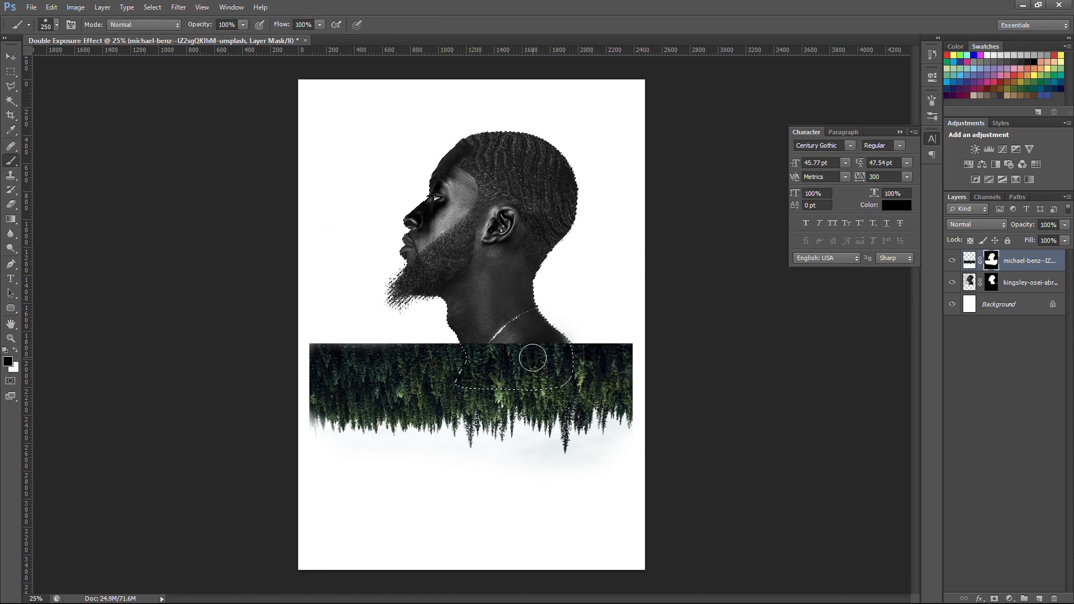
left_click(152, 7)
left_click(168, 90)
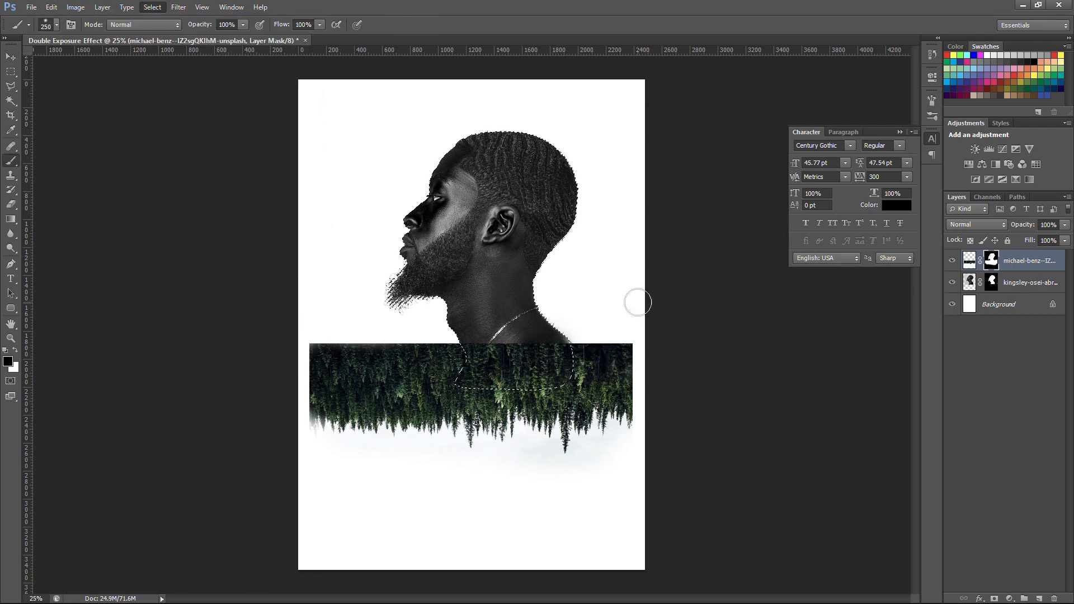
Paint black on the forest mask with a larger soft brush to hide the trees on both sides of the man's body
left_click_drag(603, 332, 624, 405)
key("bracketright")
key("bracketright")
key("bracketright")
key("bracketright")
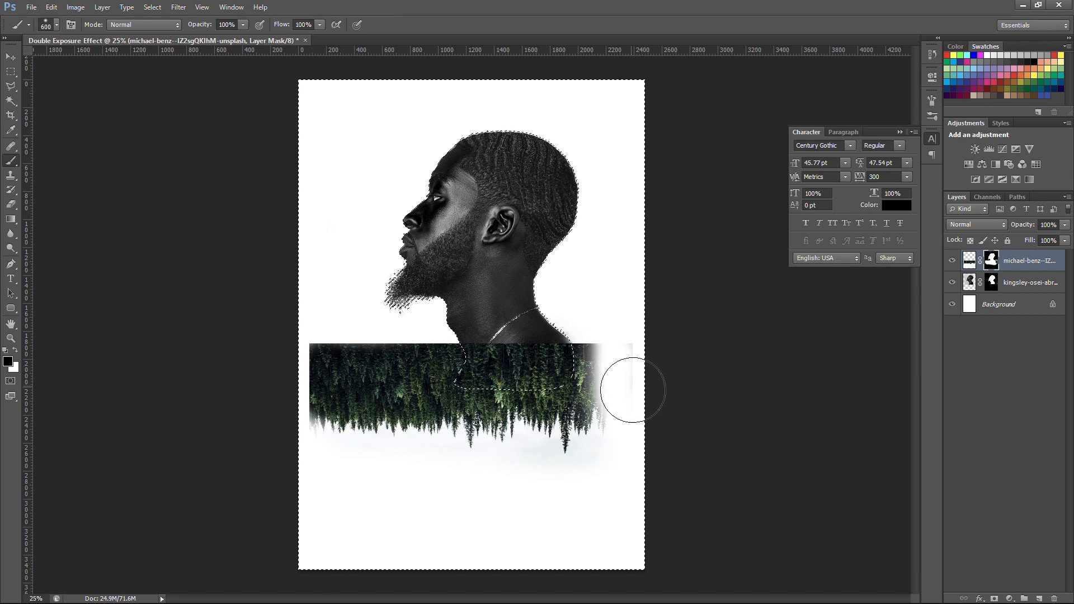
left_click_drag(400, 392, 381, 355)
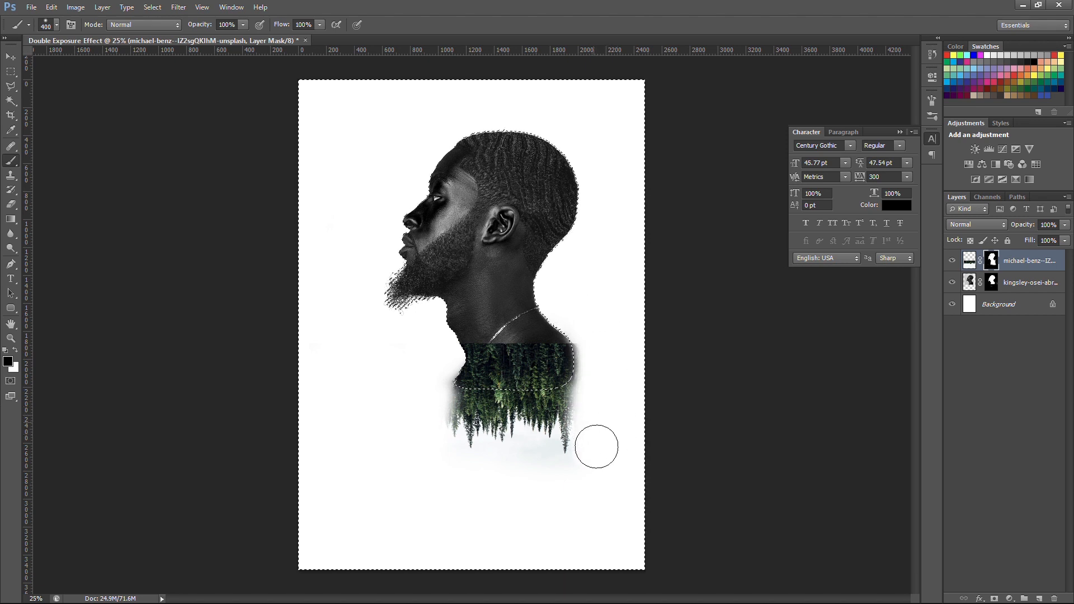
Refine the forest mask's side edges below the shoulders, alternating white and black soft brush strokes at 300 to 400 px
key("x")
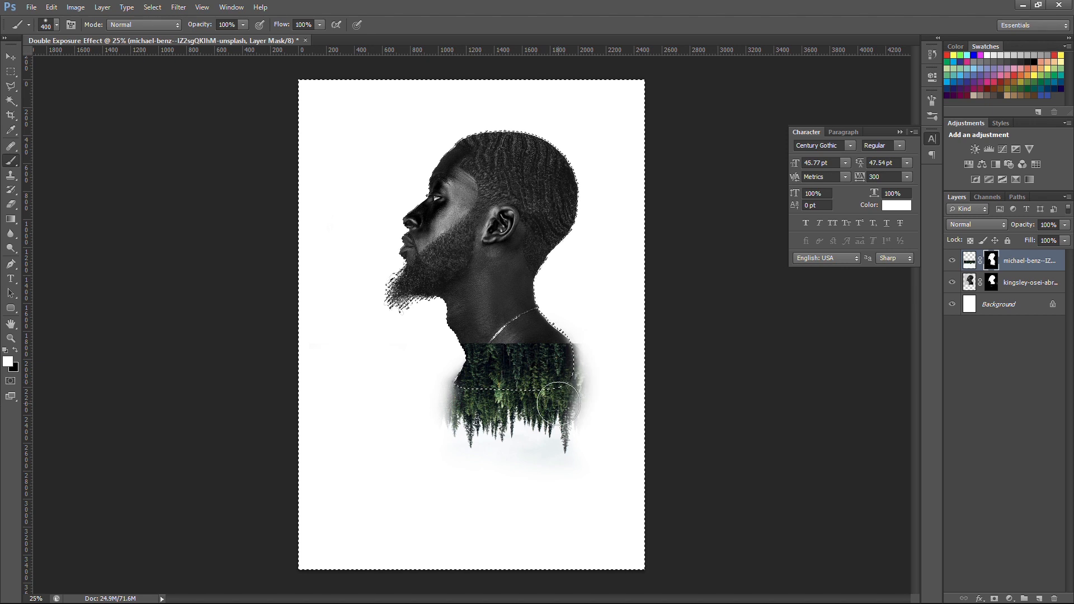
key("x")
key("bracketleft")
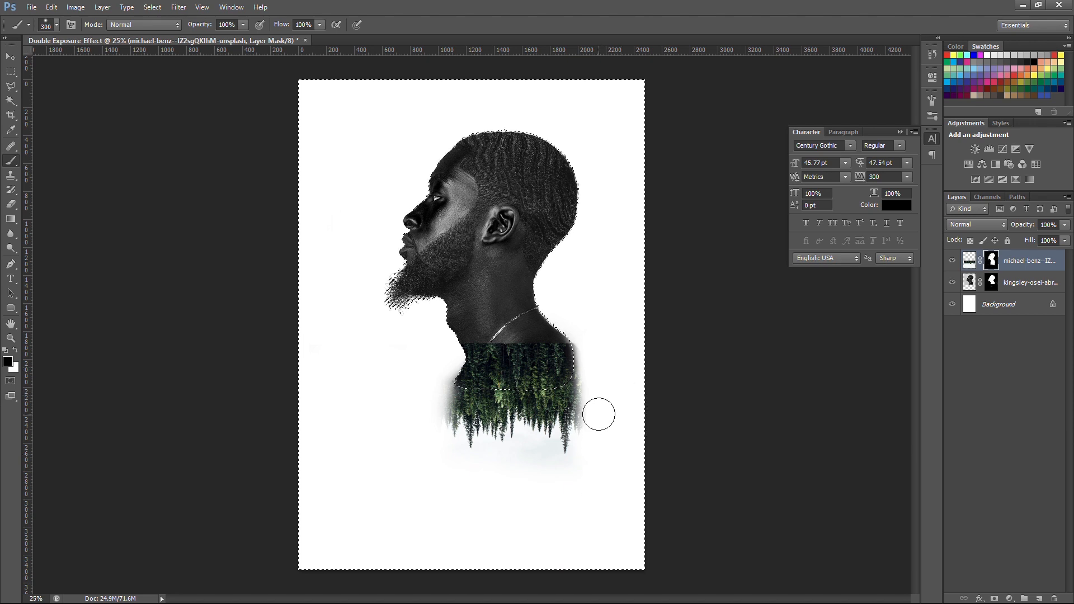
key("x")
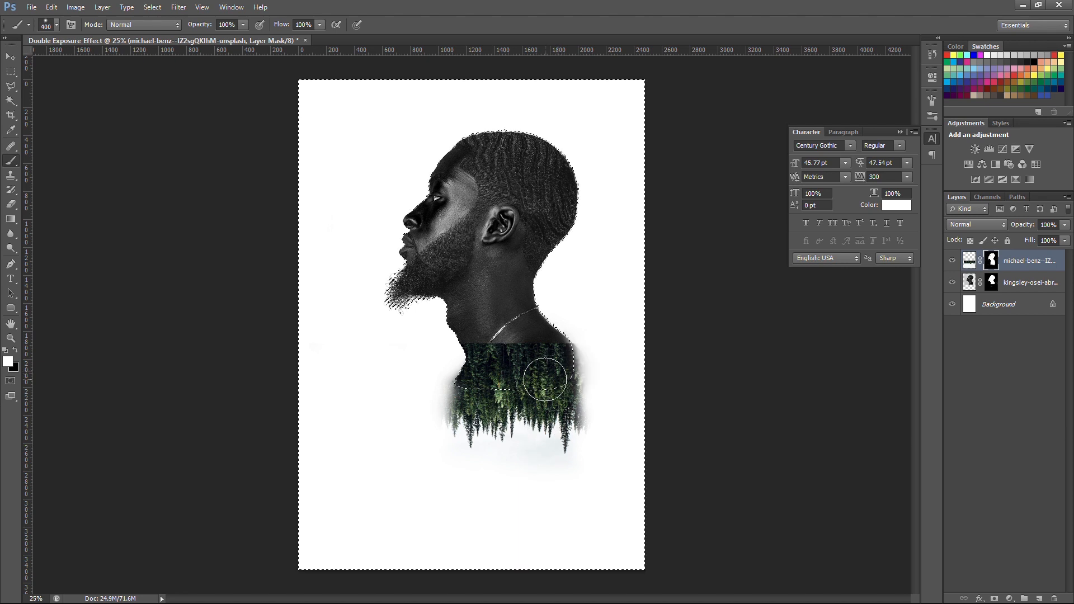
key("x")
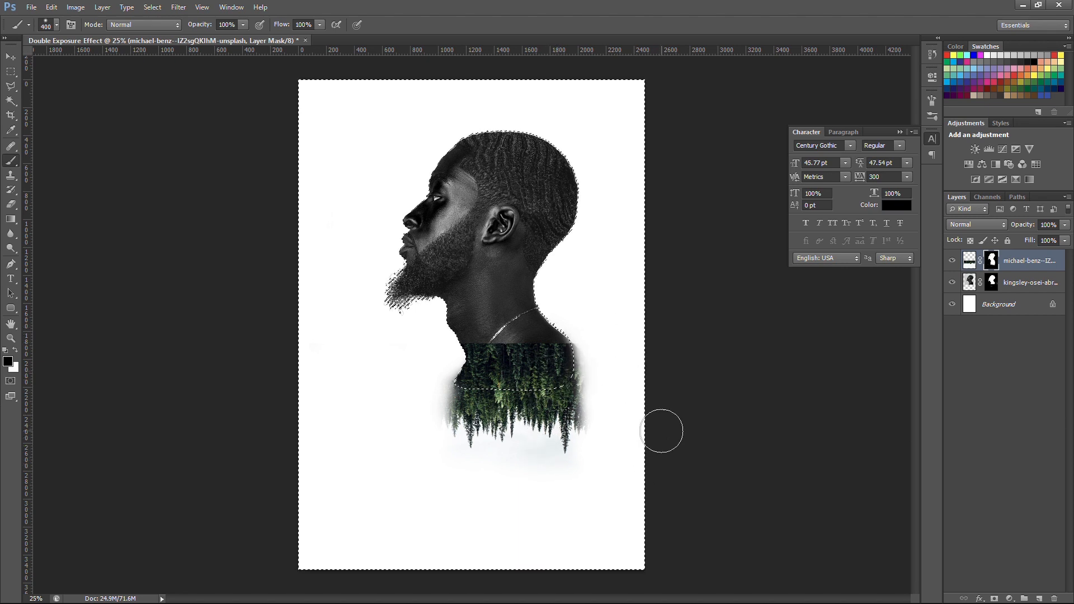
key("x")
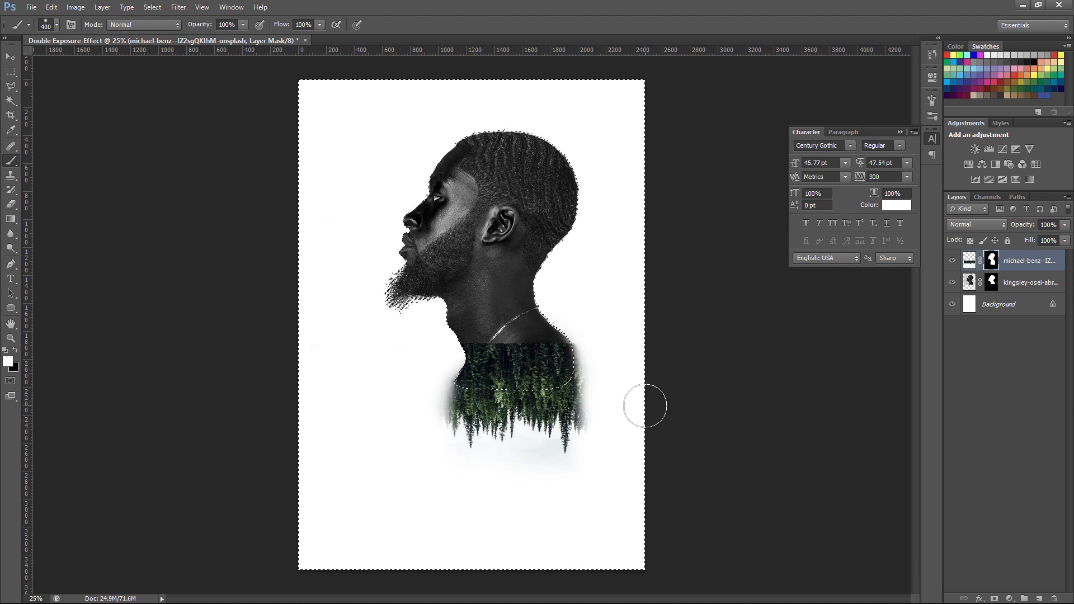
Deselect, and restore some trees along the back shoulder edge by painting white on the forest mask with a 250 px brush
key("ctrl+d")
key("w")
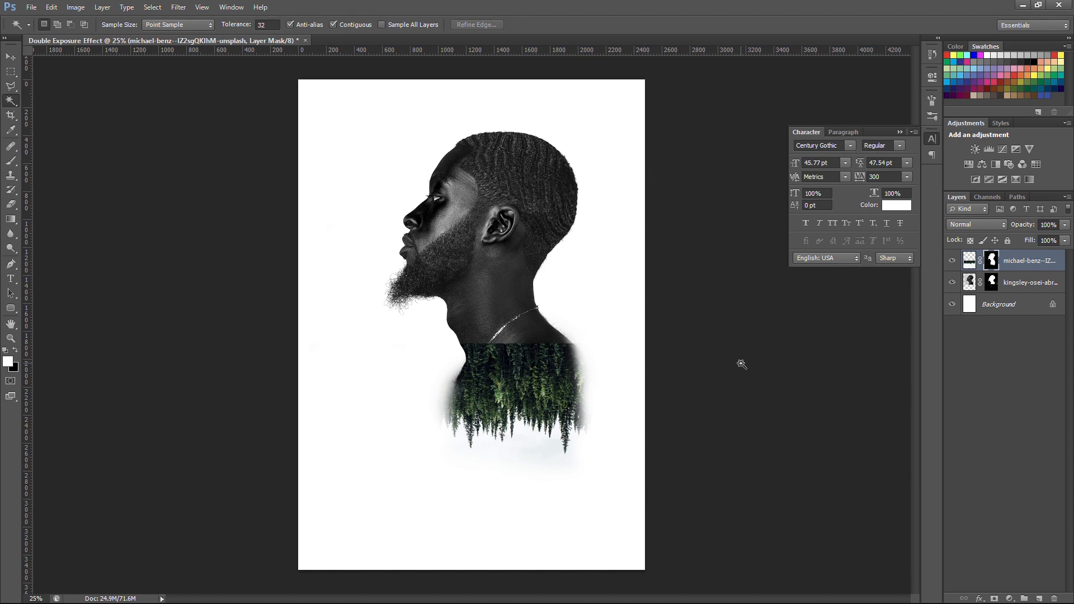
key("b")
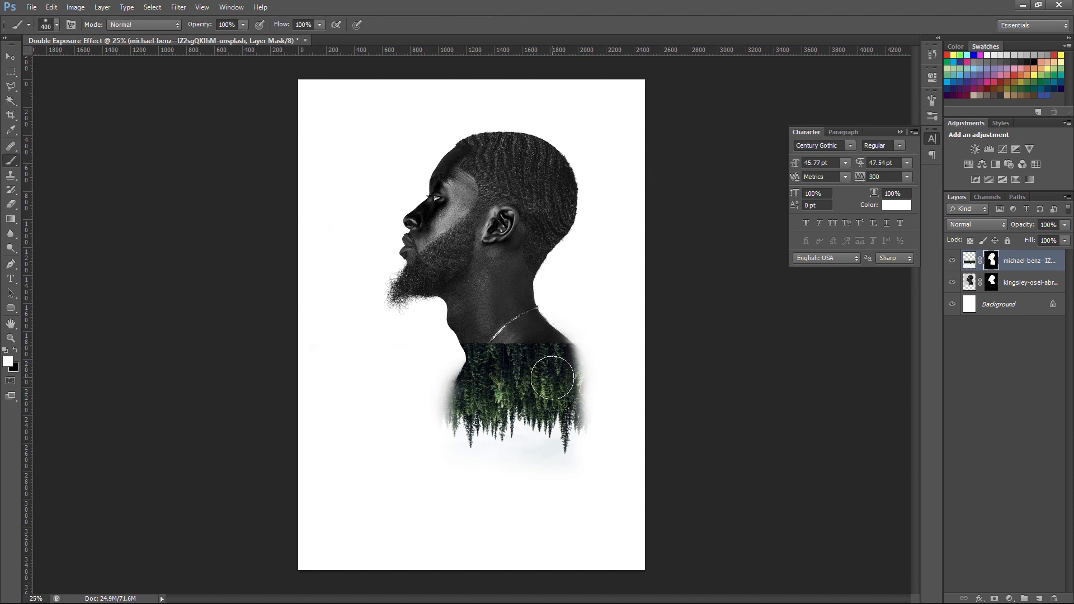
key("bracketleft")
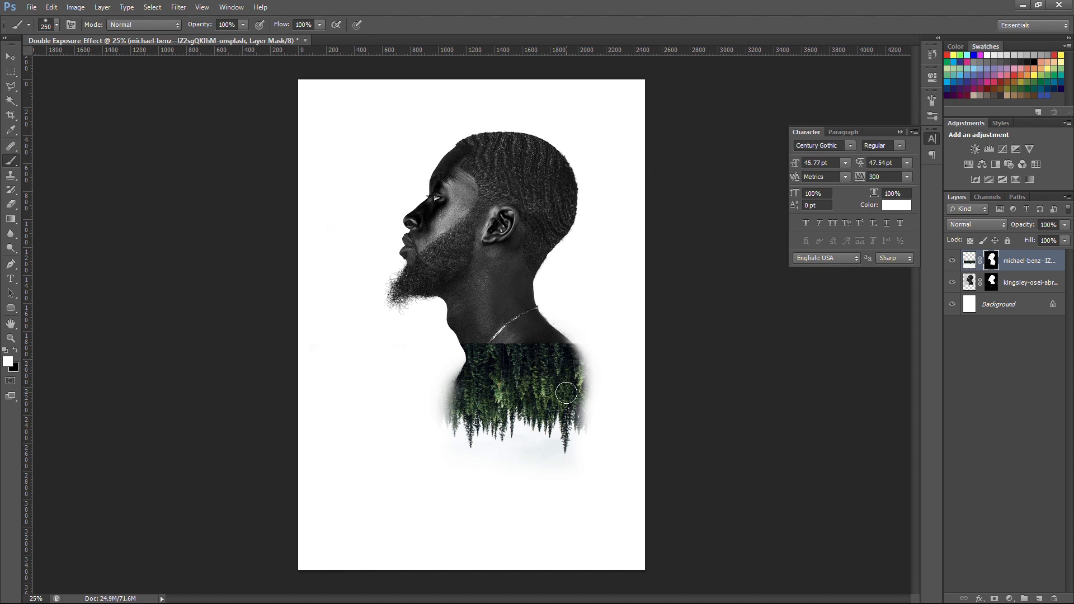
key("c")
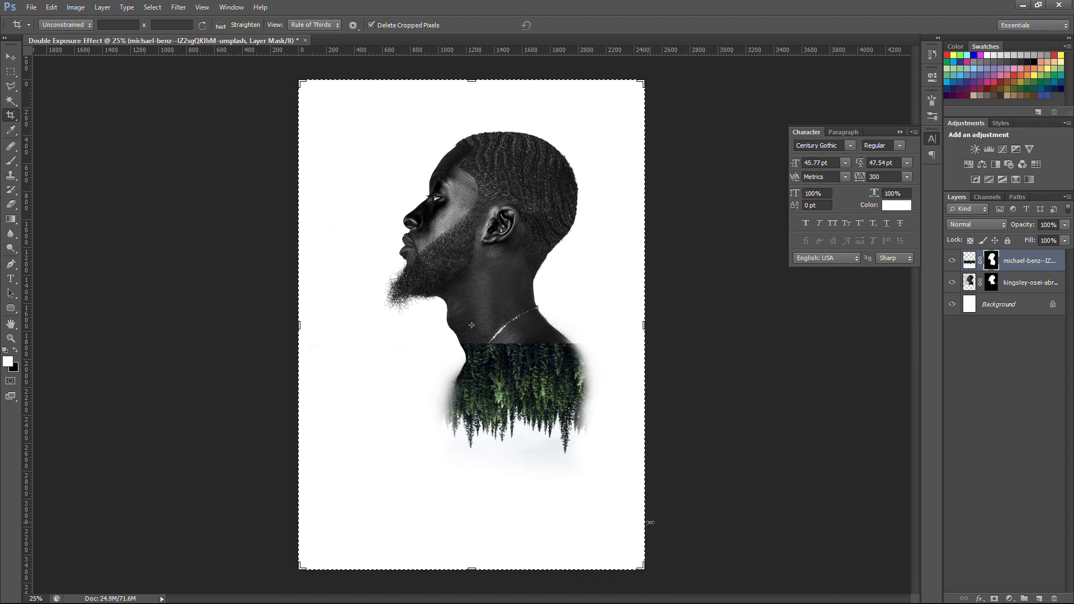
key("v")
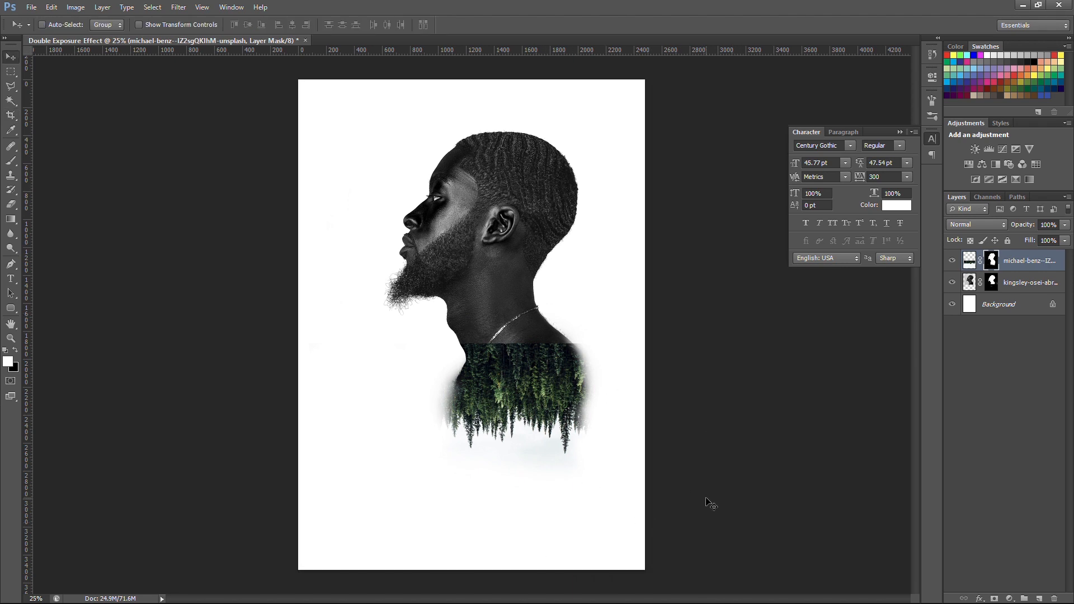
Place the sea-cave photo as a new layer, scale it to about 9.6%, and position it over the man's head
left_click(32, 8)
left_click(62, 284)
left_click(624, 168)
left_click(913, 559)
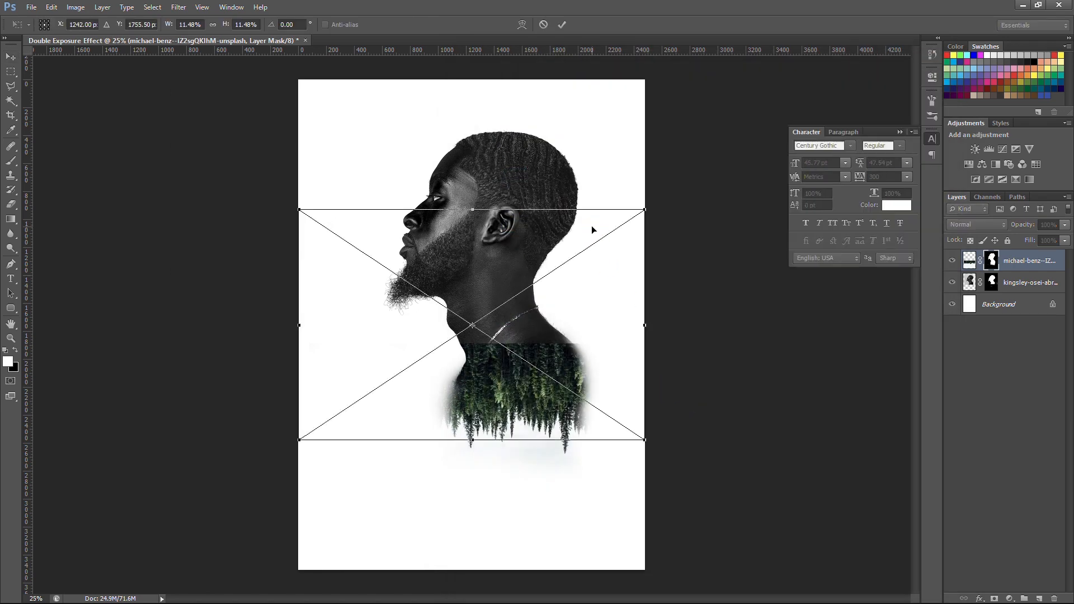
left_click_drag(609, 248, 609, 201)
left_click_drag(643, 163, 615, 181)
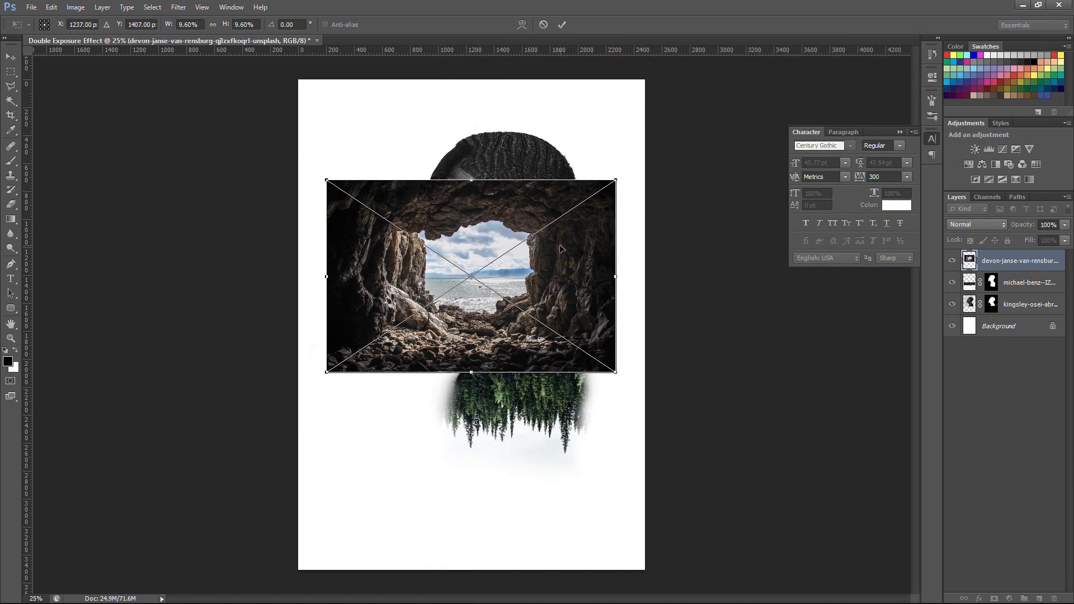
left_click_drag(560, 252, 567, 193)
key("Return")
Load the portrait's mask as a selection and use it to mask the cave layer
left_click(993, 303, "ctrl")
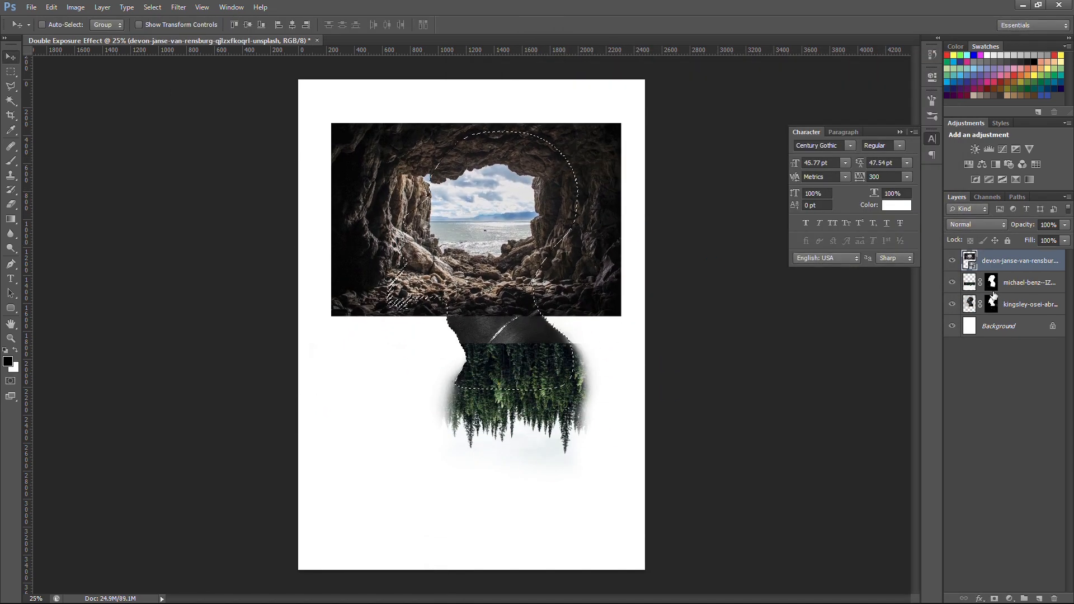
left_click(994, 599)
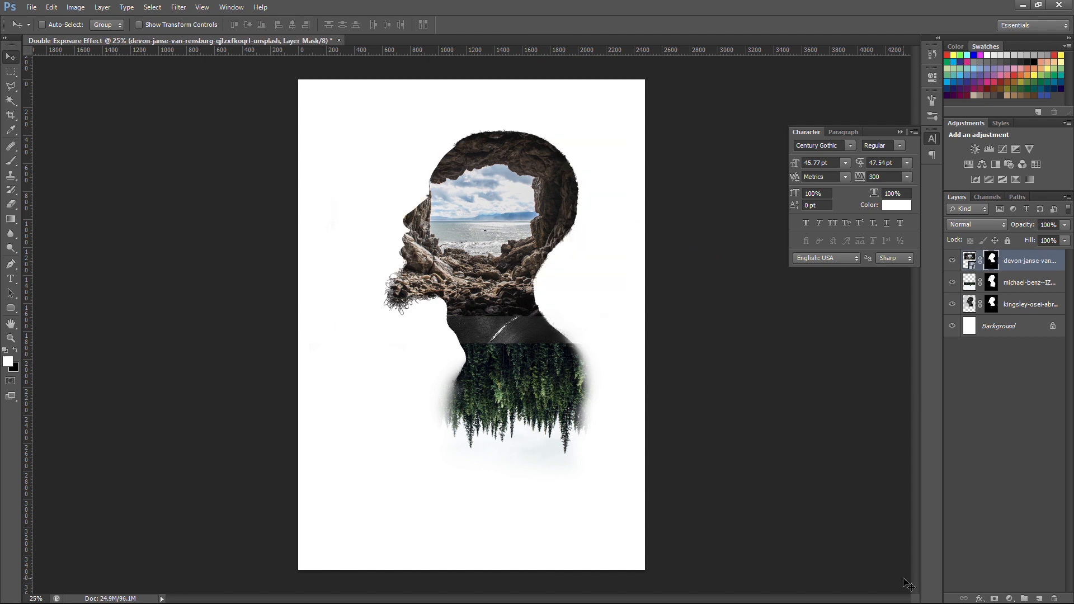
mouse_move(508, 242)
left_mouse_down()
mouse_move(475, 238)
mouse_move(489, 236)
left_mouse_up()
key("ctrl+z")
Unlink the cave photo from its mask, scale it down slightly, and shift it toward the back of the head
left_click(970, 261)
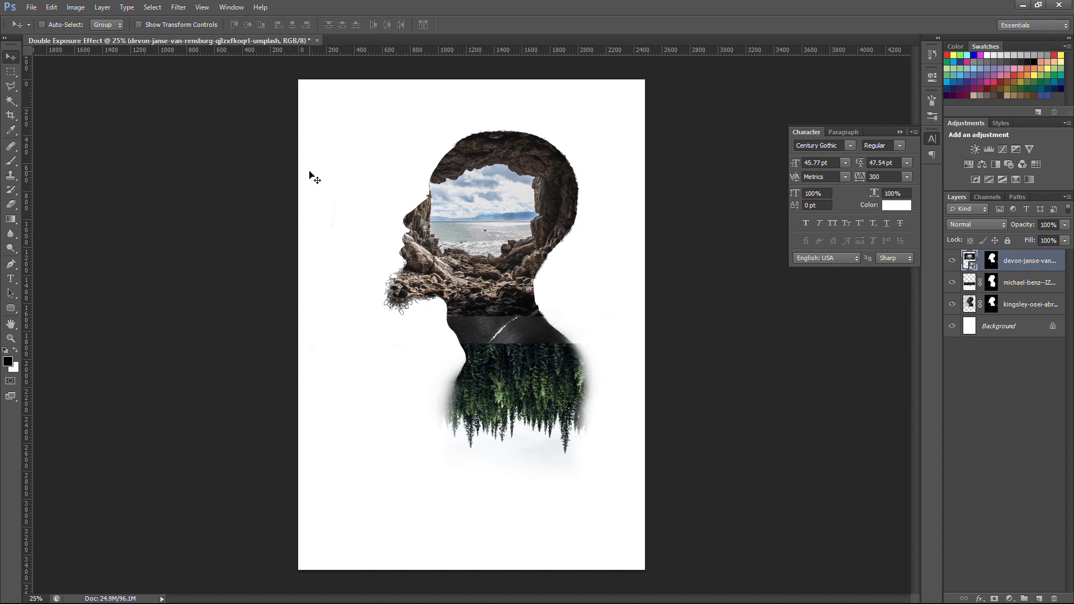
key("ctrl+t")
mouse_move(619, 123)
left_mouse_down()
mouse_move(628, 117)
mouse_move(611, 130)
left_mouse_up()
left_click_drag(535, 192, 539, 194)
left_click_drag(616, 130, 615, 131)
left_click_drag(549, 178, 564, 178)
key("Return")
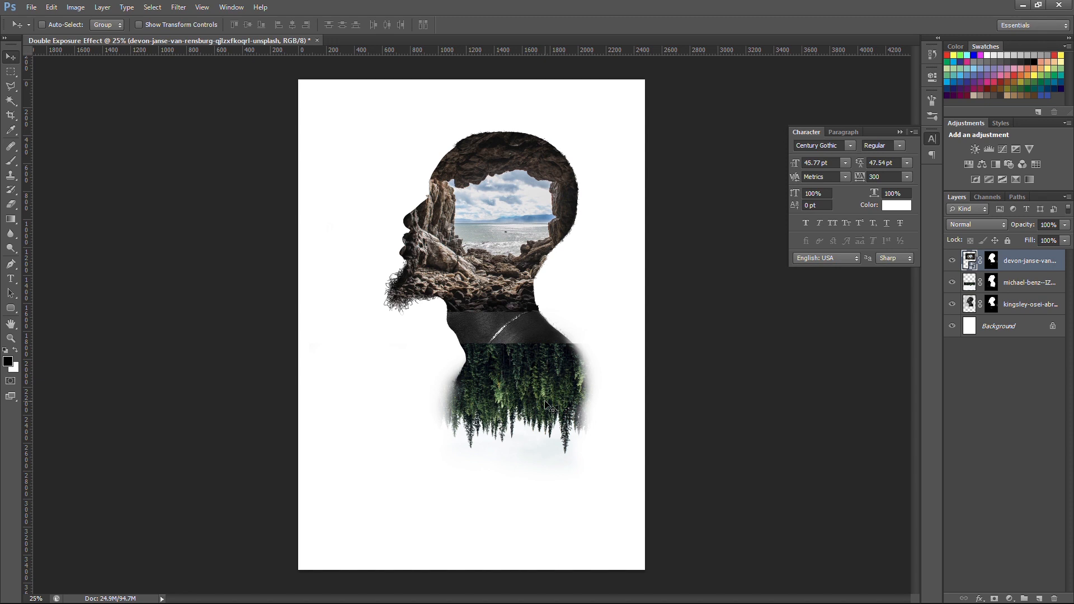
Duplicate the man's portrait layer, move the copy to the top of the layer stack, and desaturate it
left_click(1048, 309)
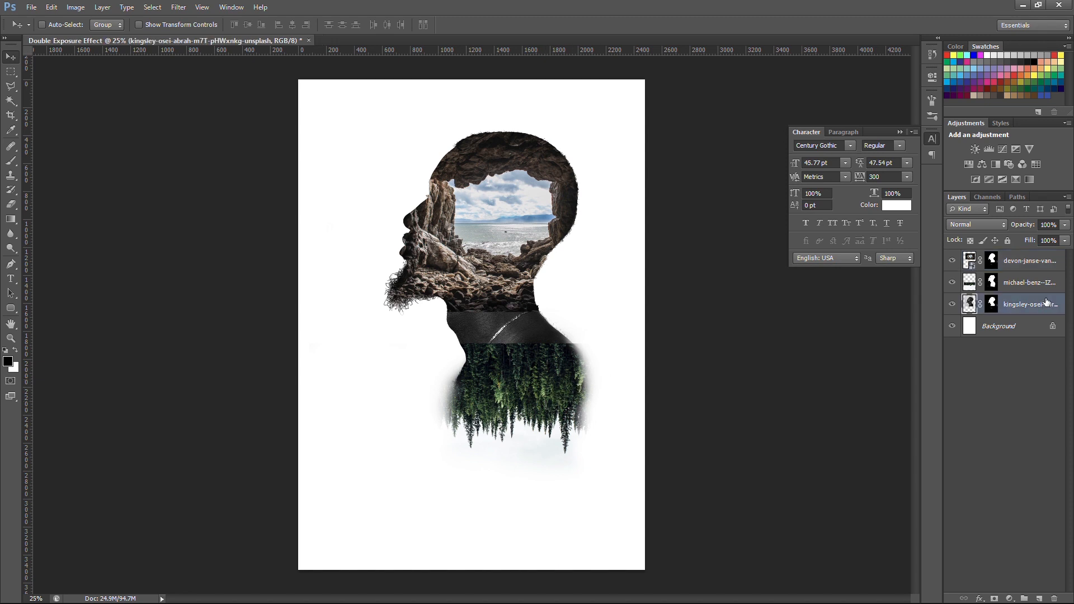
key("ctrl+j")
left_click_drag(1033, 308, 1031, 251)
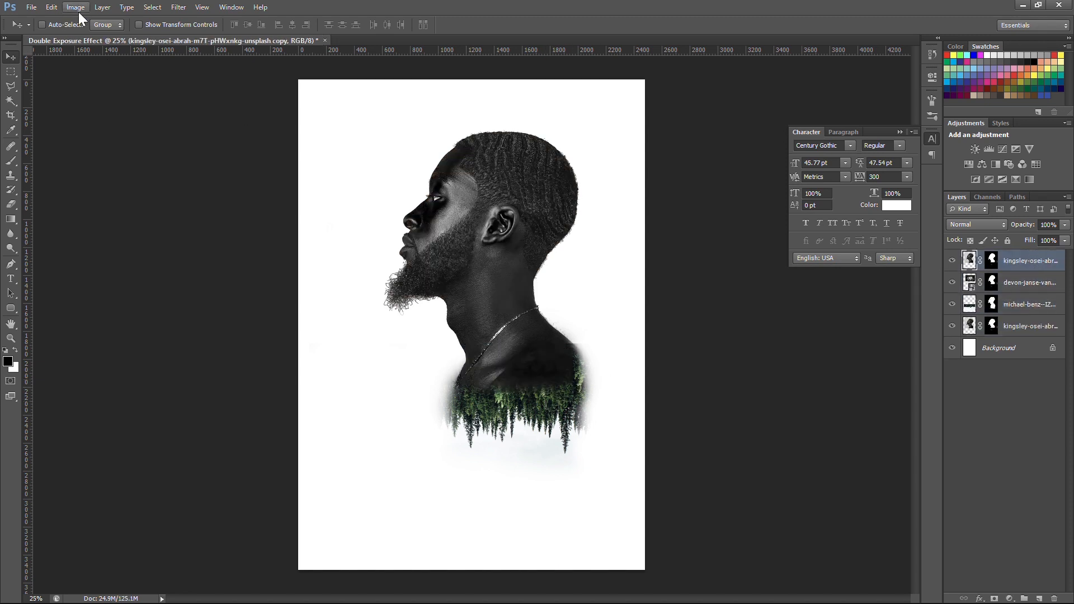
left_click(103, 9)
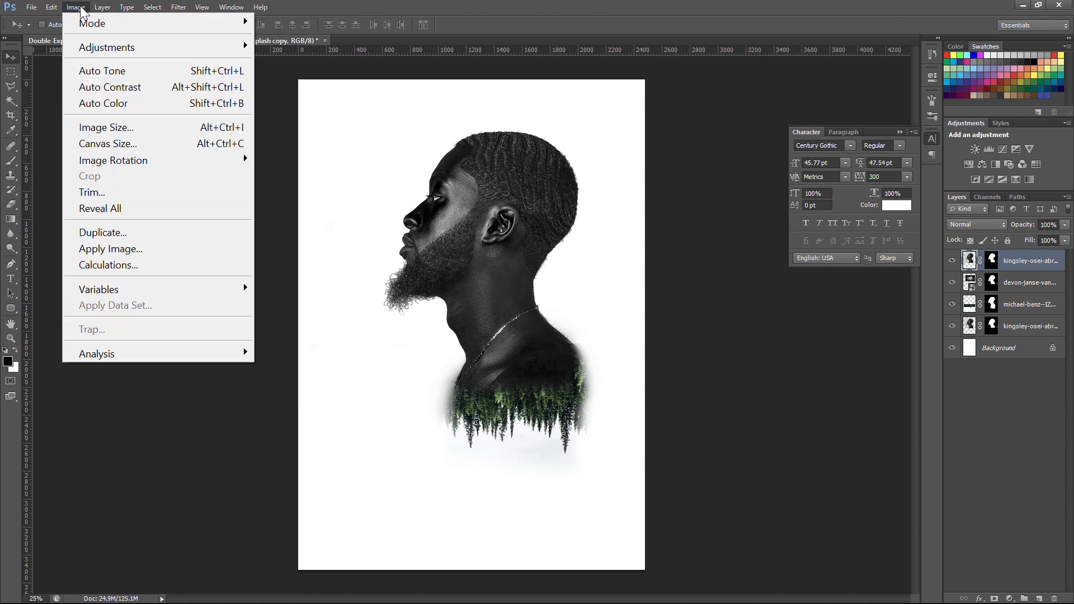
mouse_move(98, 48)
left_click(311, 384)
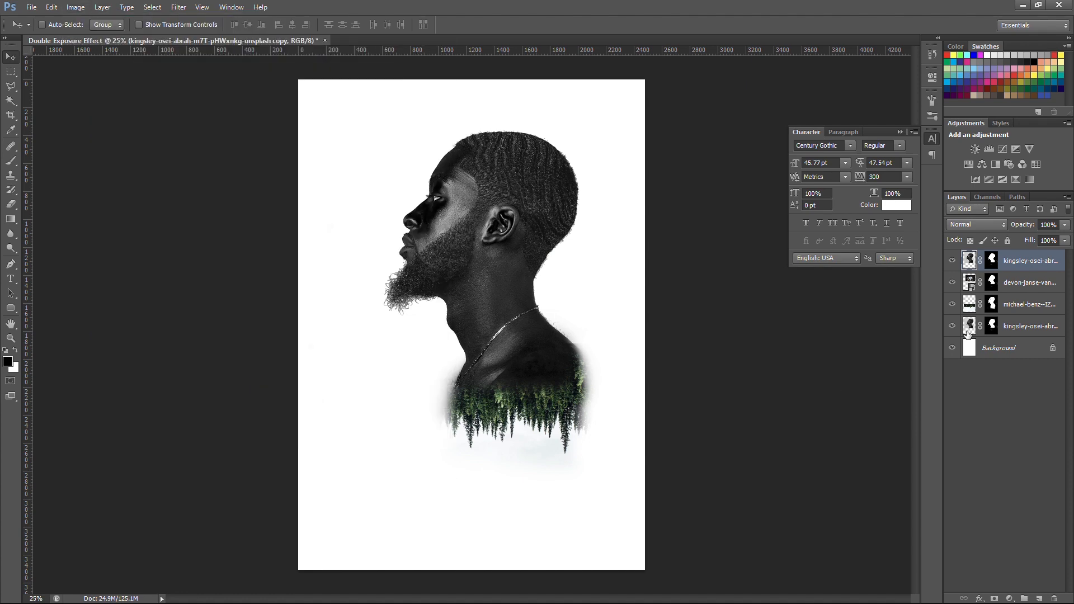
Try the Overlay and Soft Light blend modes on the portrait copy, and settle on Lighten
left_click(973, 224)
left_click(972, 403)
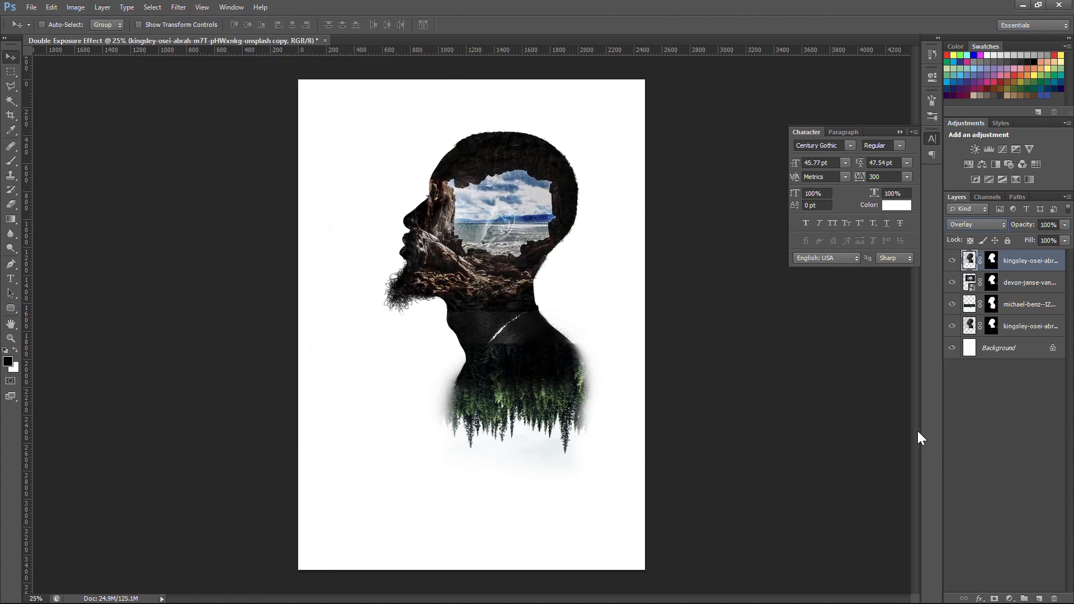
left_click(984, 226)
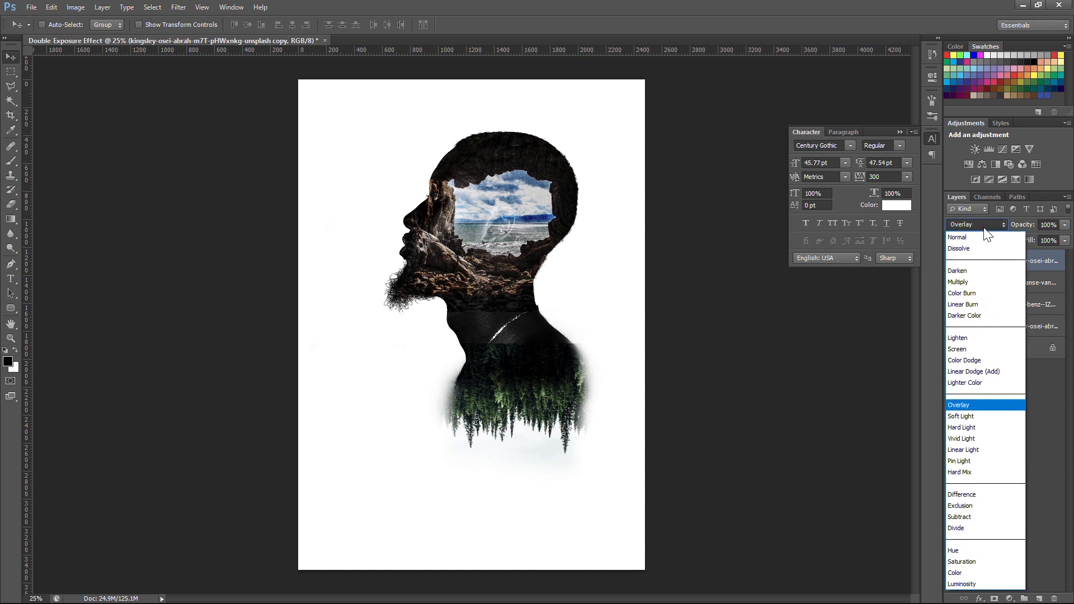
left_click(983, 417)
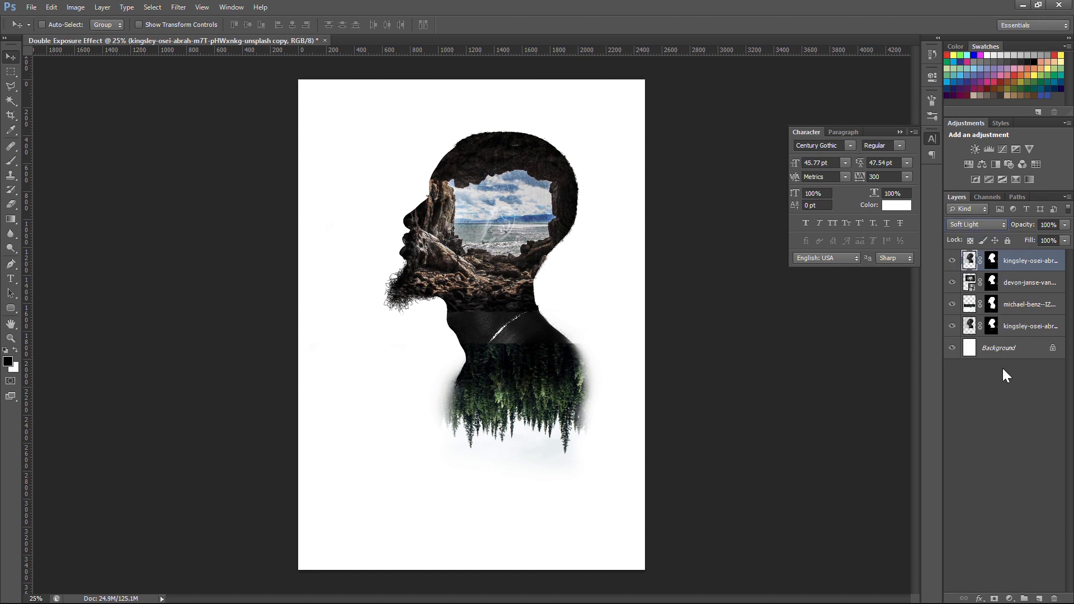
left_click(992, 227)
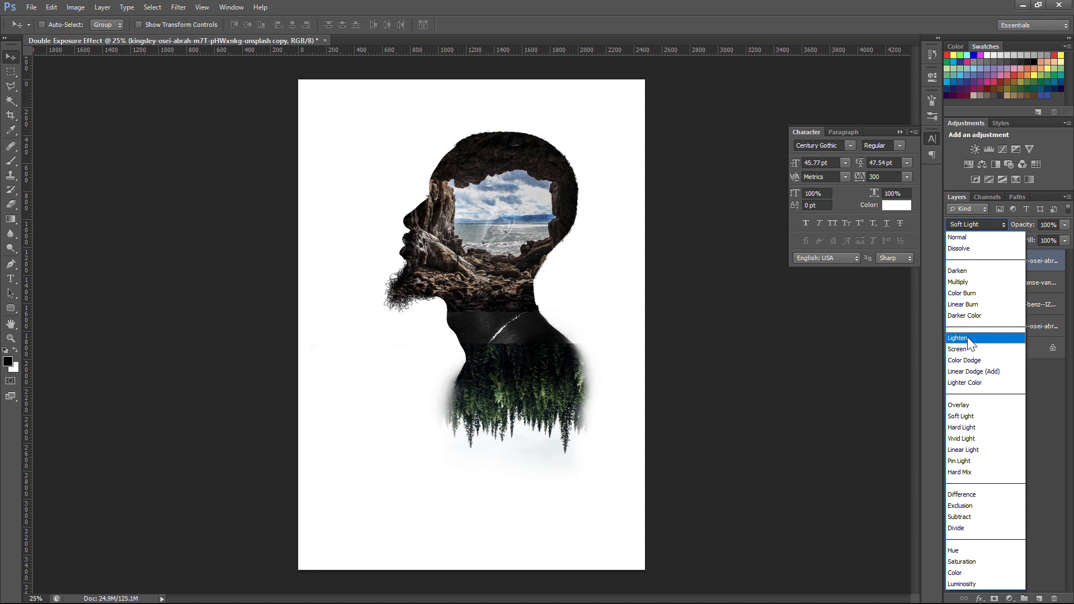
left_click(1007, 338)
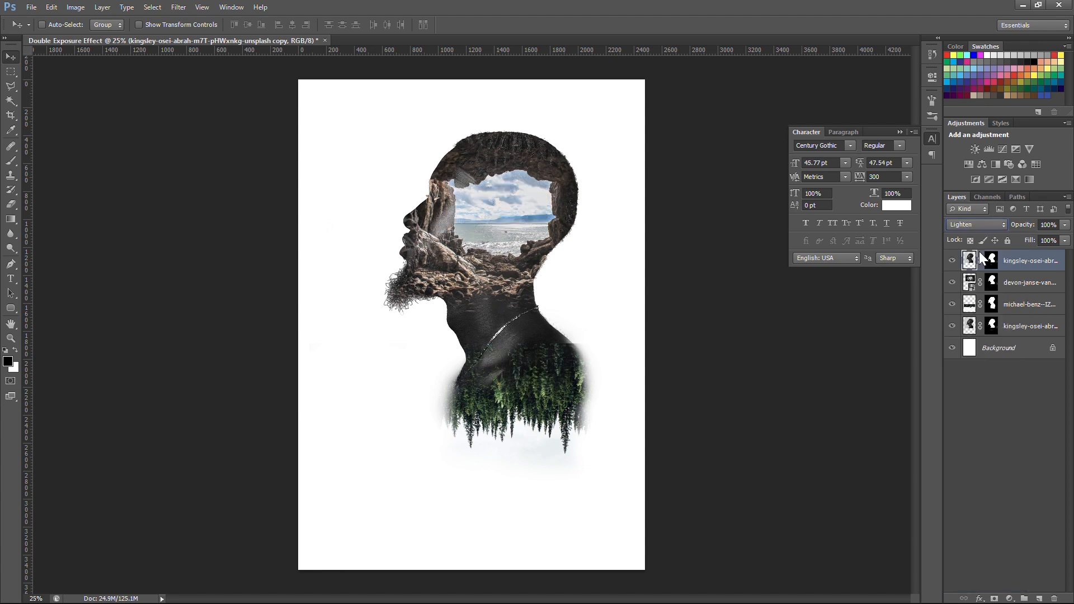
Fade the upper trees around the shoulder by painting black on the forest mask with a soft brush at 50% opacity
left_click(992, 262)
left_click(973, 307)
left_click(992, 305)
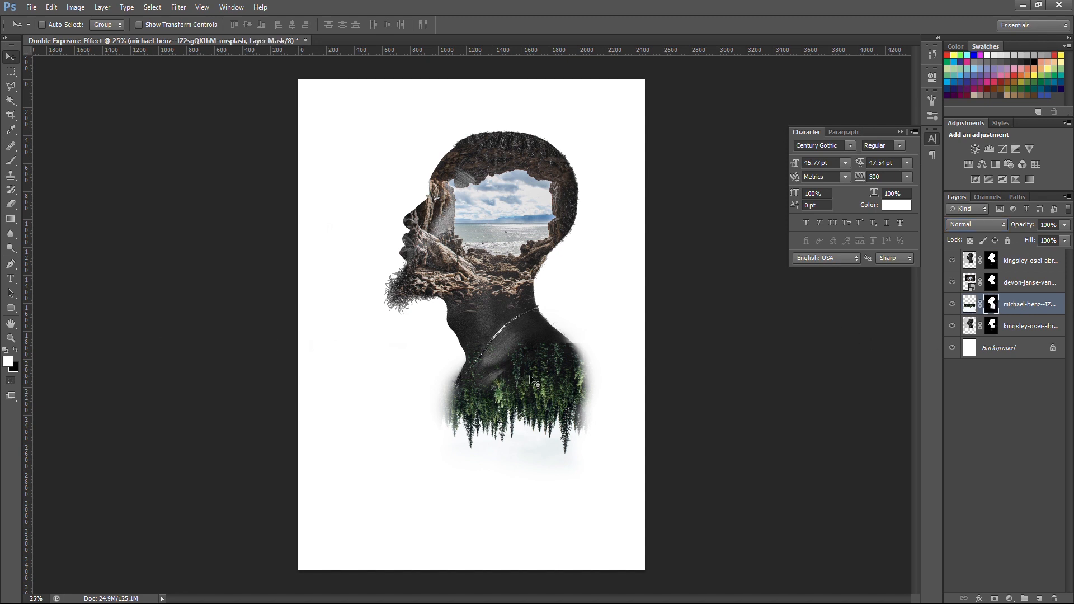
key("b")
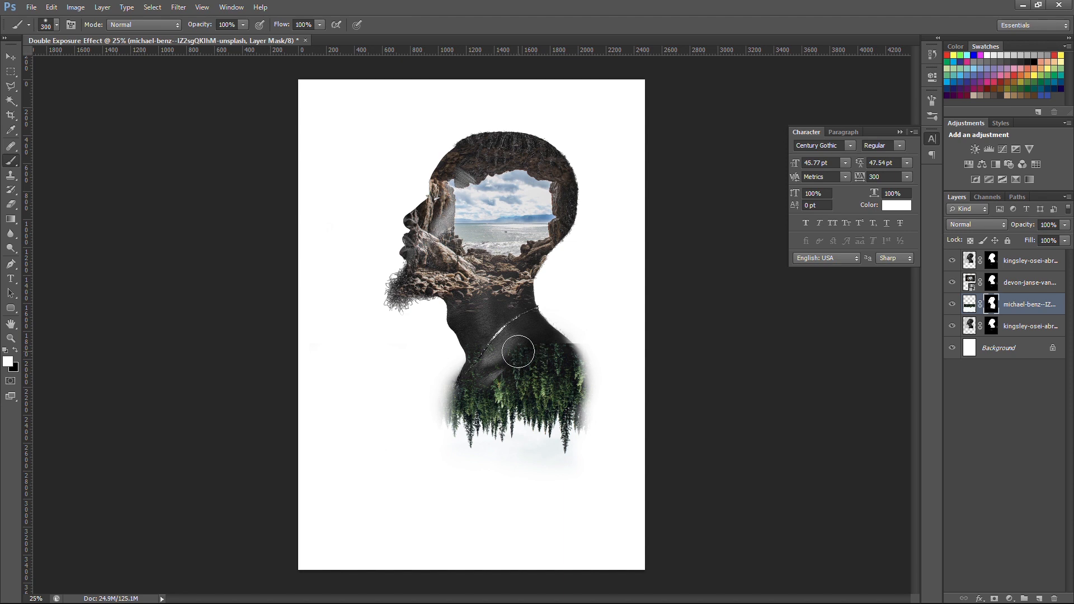
key("x")
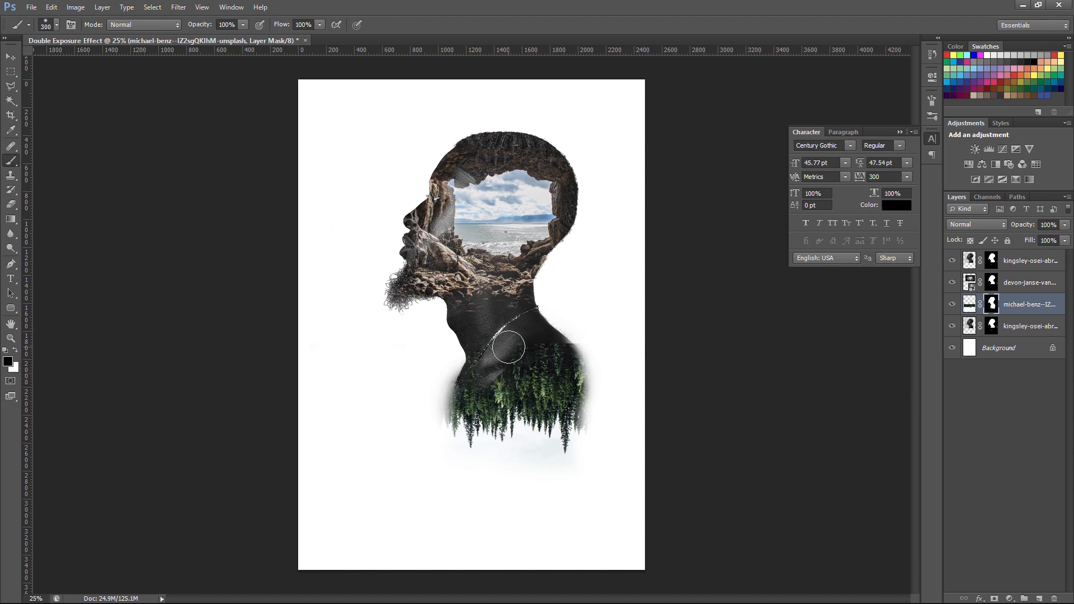
key("bracketright")
key("bracketright")
key("bracketleft")
left_click(235, 23)
type("50")
key("Return")
mouse_move(565, 392)
left_mouse_down()
mouse_move(517, 394)
mouse_move(523, 403)
mouse_move(544, 359)
left_mouse_up()
Refine the forest's upper edge across the shoulder, varying the black mask brush between 200 and 400 px
key("bracketleft")
key("bracketleft")
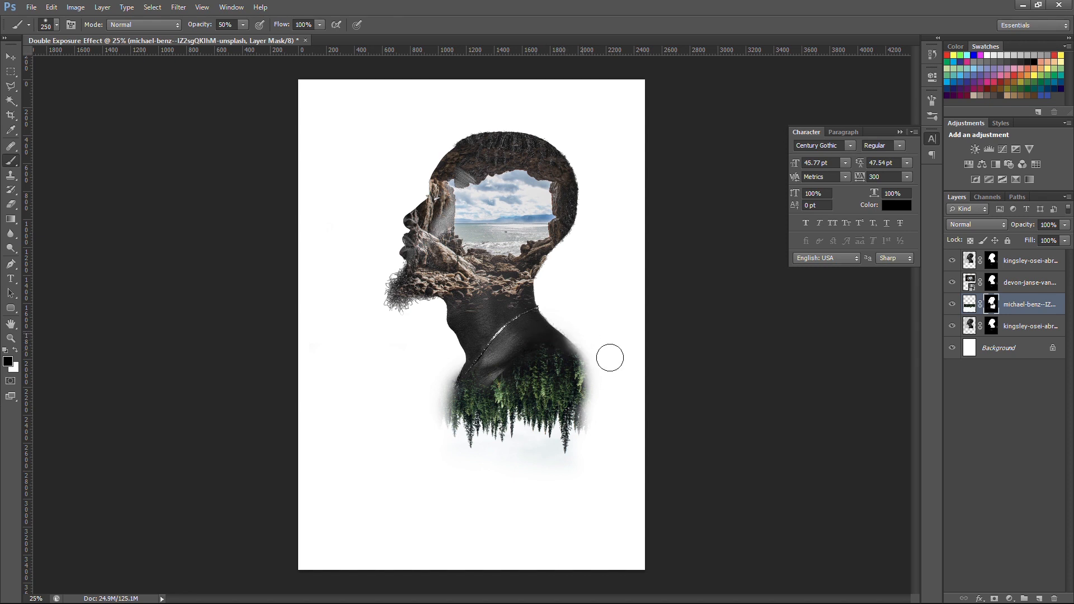
key("bracketright")
key("bracketright")
key("bracketleft")
key("bracketleft")
key("bracketleft")
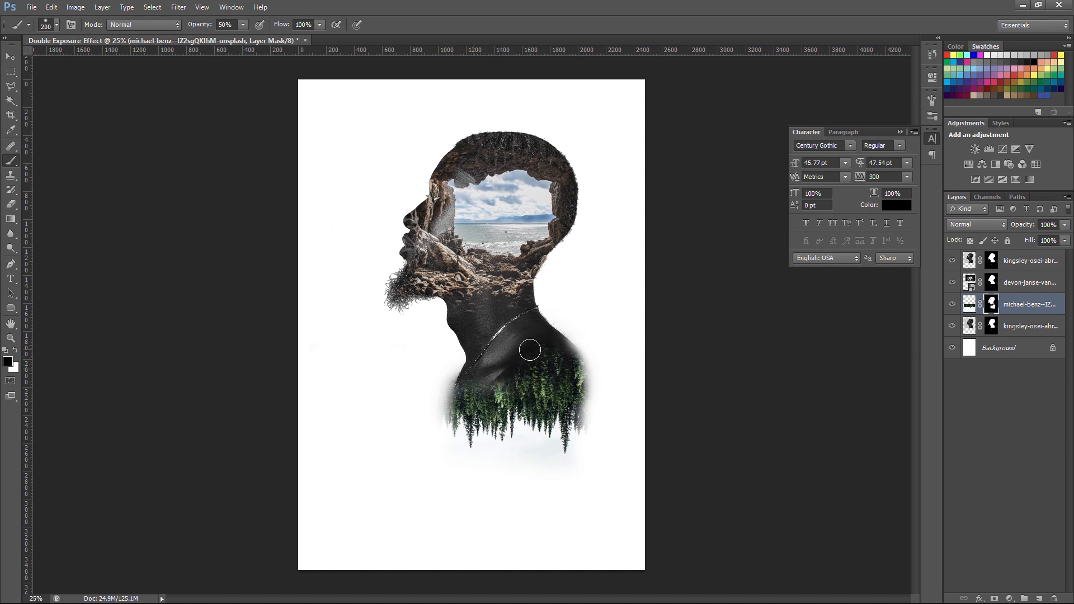
Paint black on the cave mask with a 500 px brush to bring back the man's face and soften the cave's edge along the jaw and neck
left_click(992, 282)
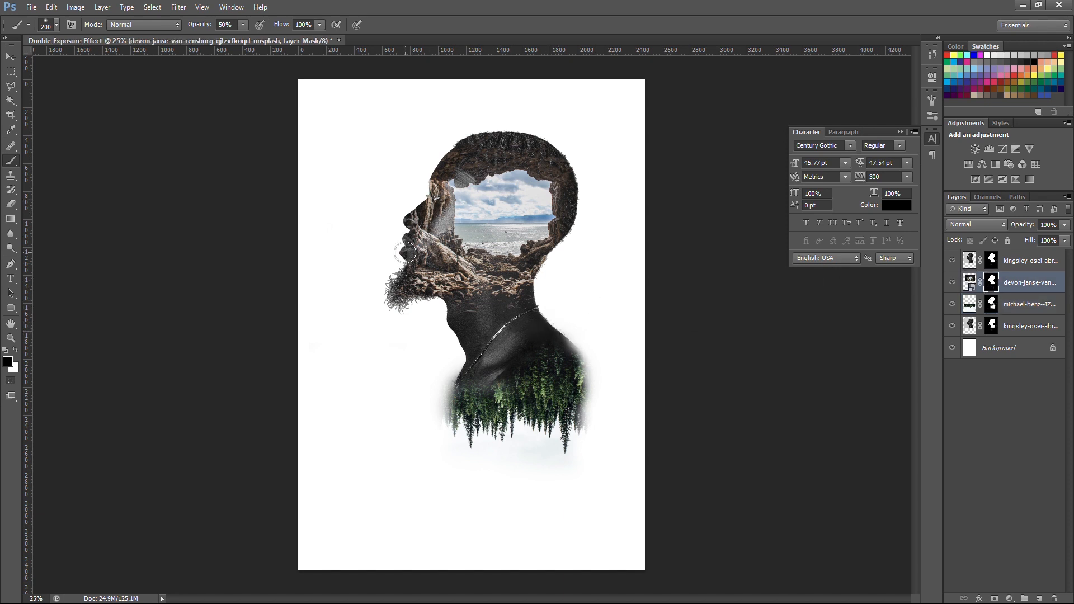
key("bracketright")
key("bracketright")
key("bracketright")
key("bracketright")
left_click(416, 200)
left_click(420, 193)
mouse_move(409, 217)
left_mouse_down()
mouse_move(409, 227)
mouse_move(420, 199)
left_mouse_up()
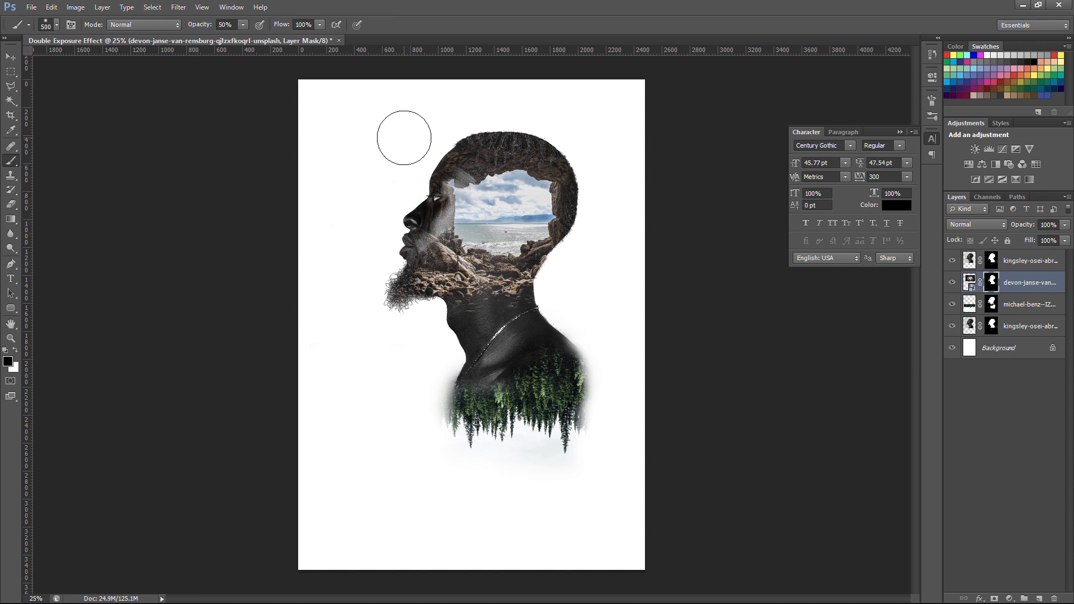
mouse_move(434, 283)
left_mouse_down()
mouse_move(465, 300)
mouse_move(494, 339)
mouse_move(519, 338)
left_mouse_up()
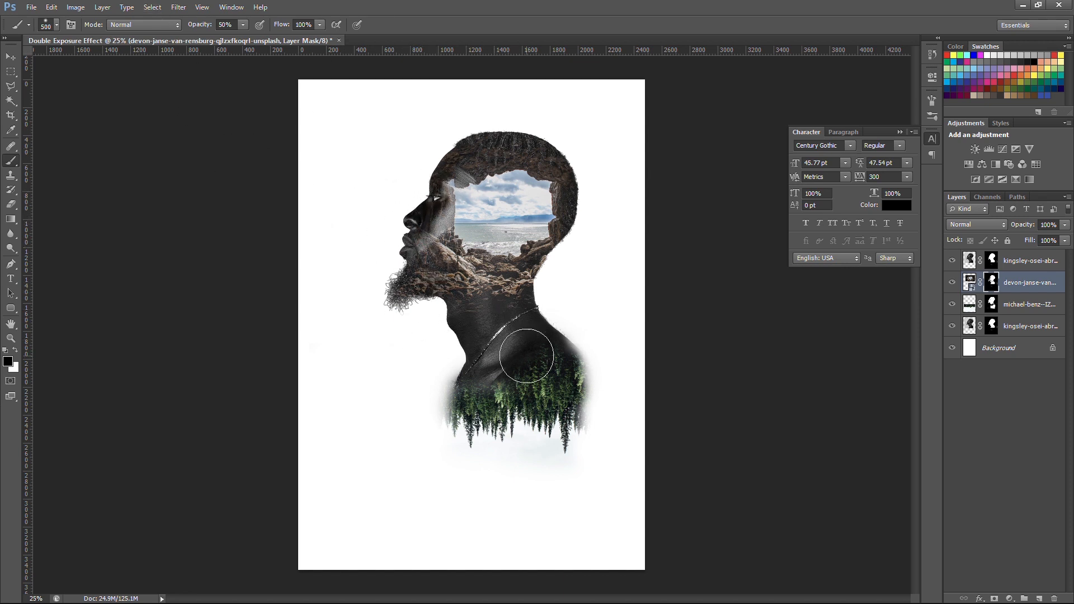
Select all four portrait, cave and forest layers, and move them together slightly left and down on the canvas
key("v")
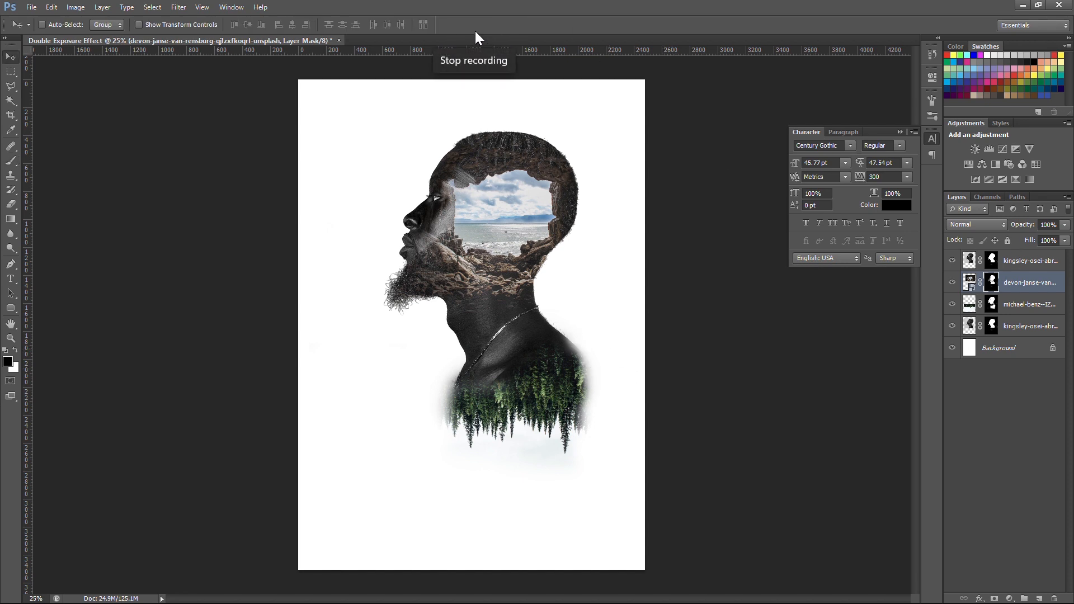
left_click(1025, 331, "shift")
left_click(1016, 258)
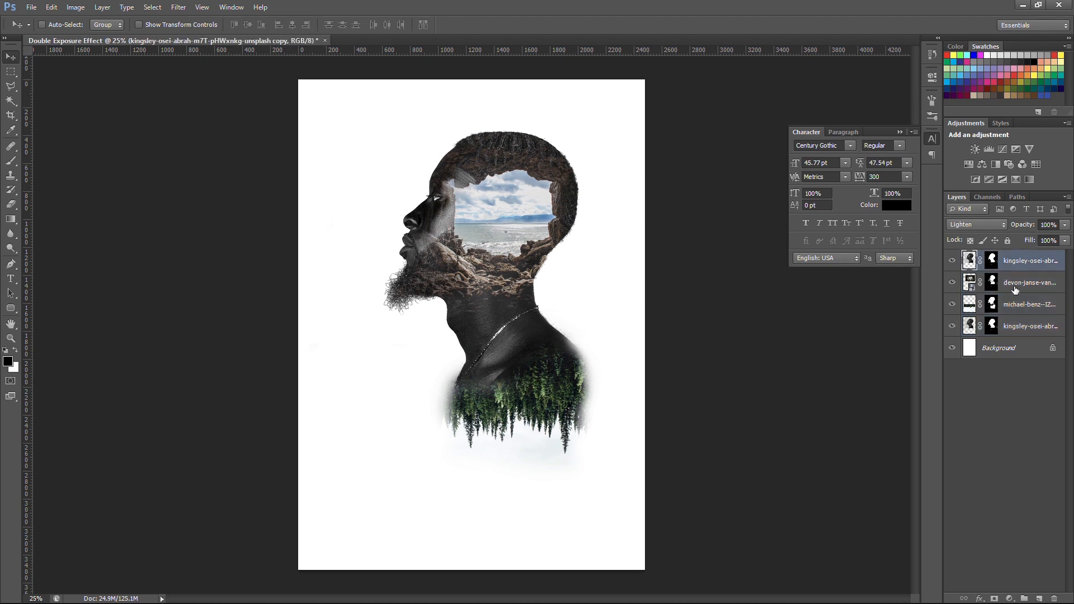
left_click(1028, 324, "shift")
mouse_move(499, 277)
left_mouse_down()
mouse_move(468, 308)
mouse_move(482, 284)
left_mouse_up()
Add a Solid Color fill layer in dark gray #1f1f1f directly above the background
left_click(1014, 349)
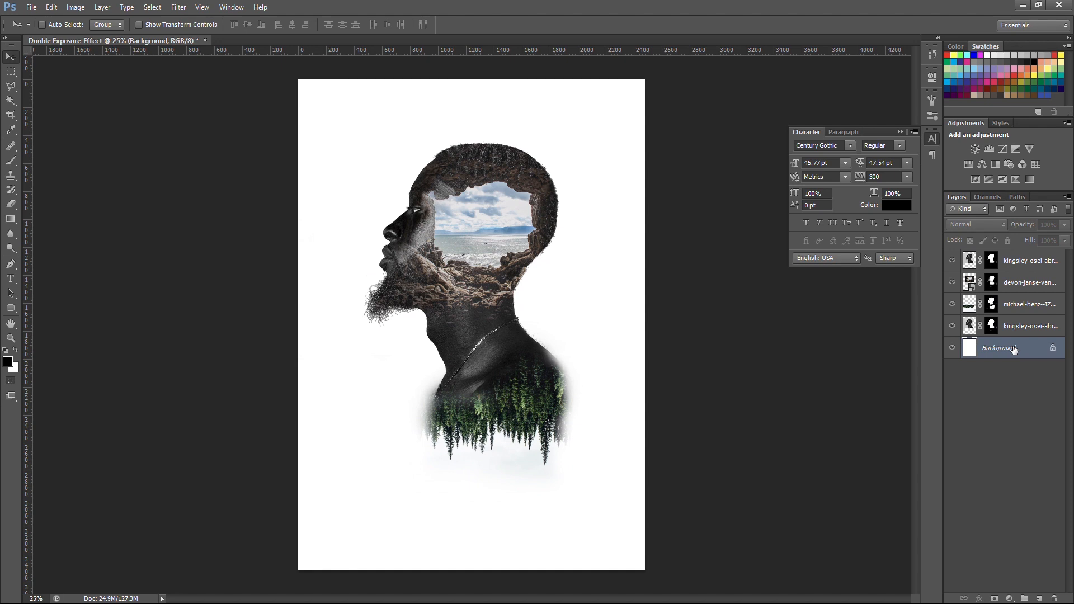
left_click_drag(1034, 344, 996, 356)
left_click(1040, 599)
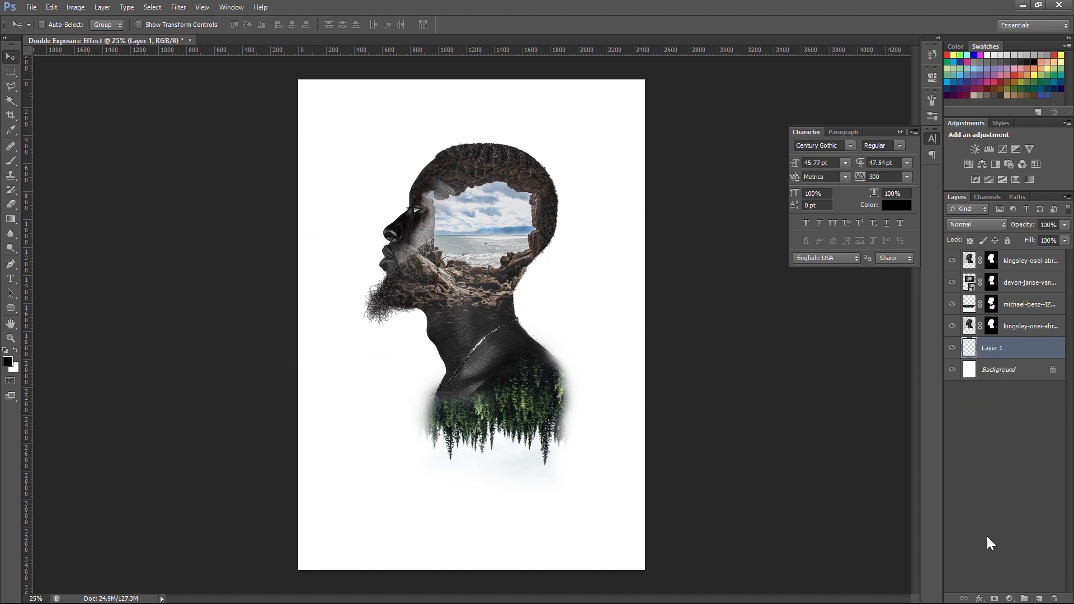
key("ctrl+z")
left_click(1011, 598)
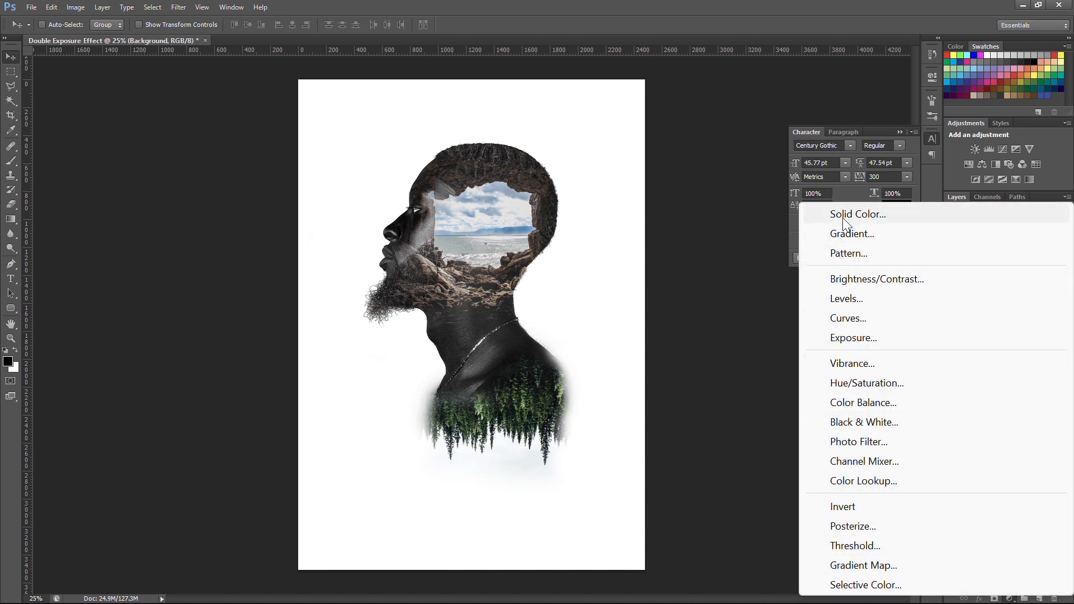
left_click(846, 214)
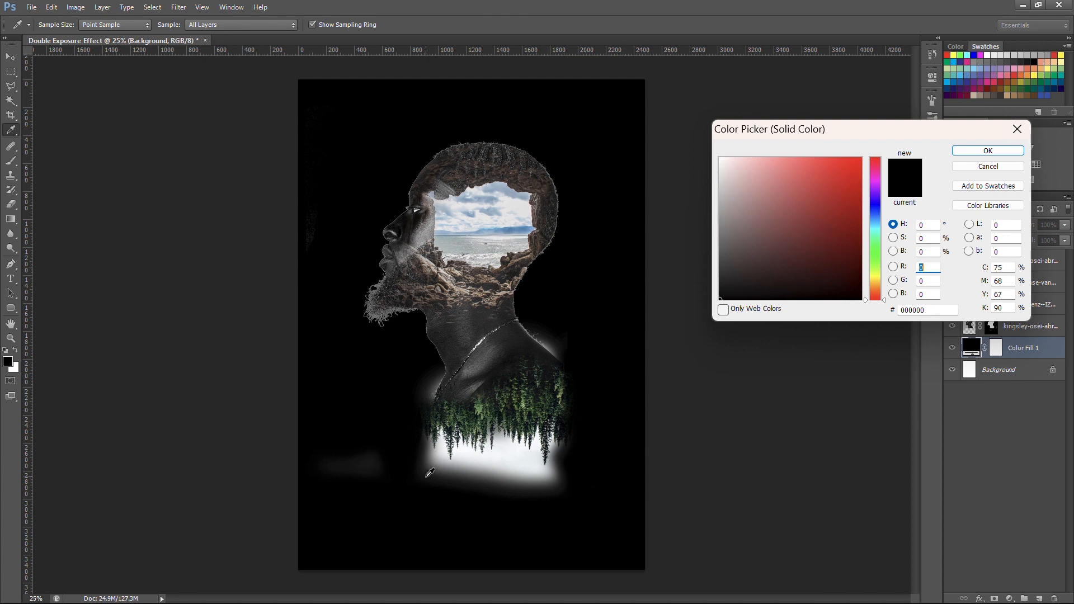
left_click(485, 281)
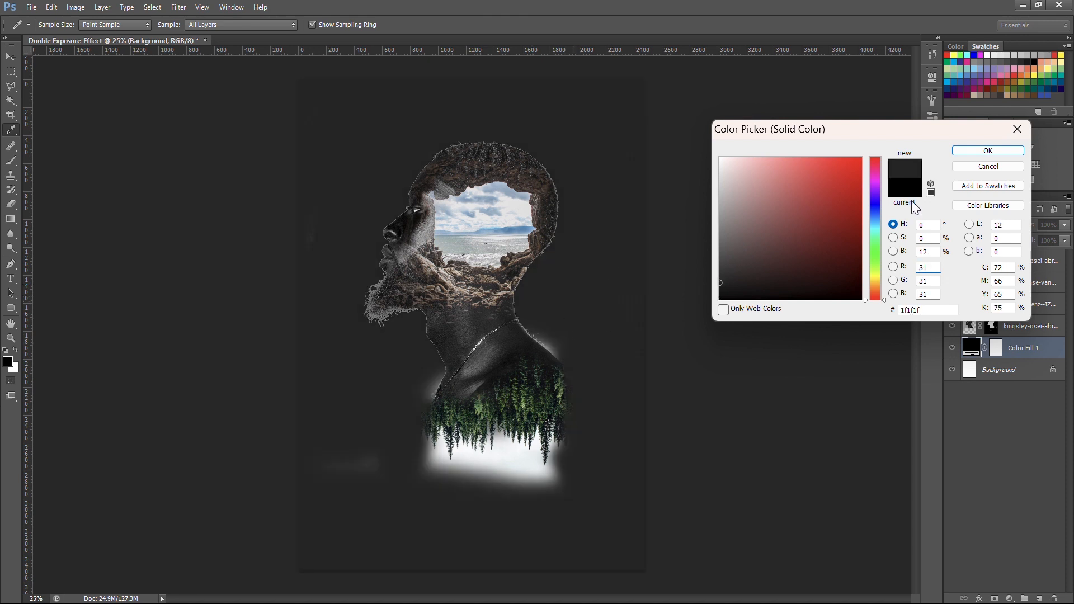
left_click(979, 150)
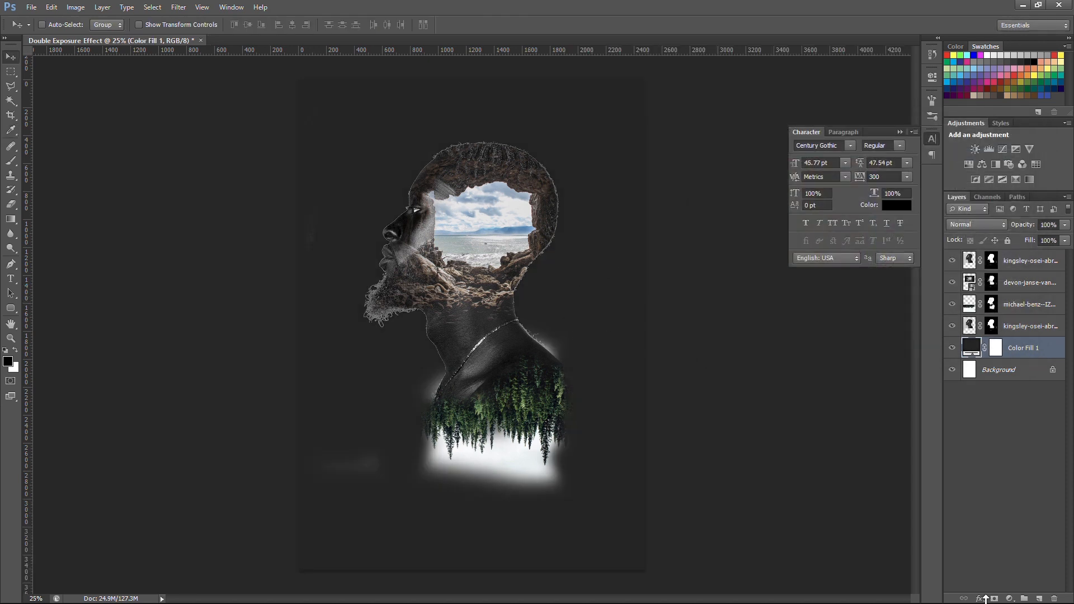
Apply a black-to-white radial gradient to the dark fill layer's mask, from the figure's center to beyond the canvas's lower edge
left_click(995, 348)
left_click(11, 219)
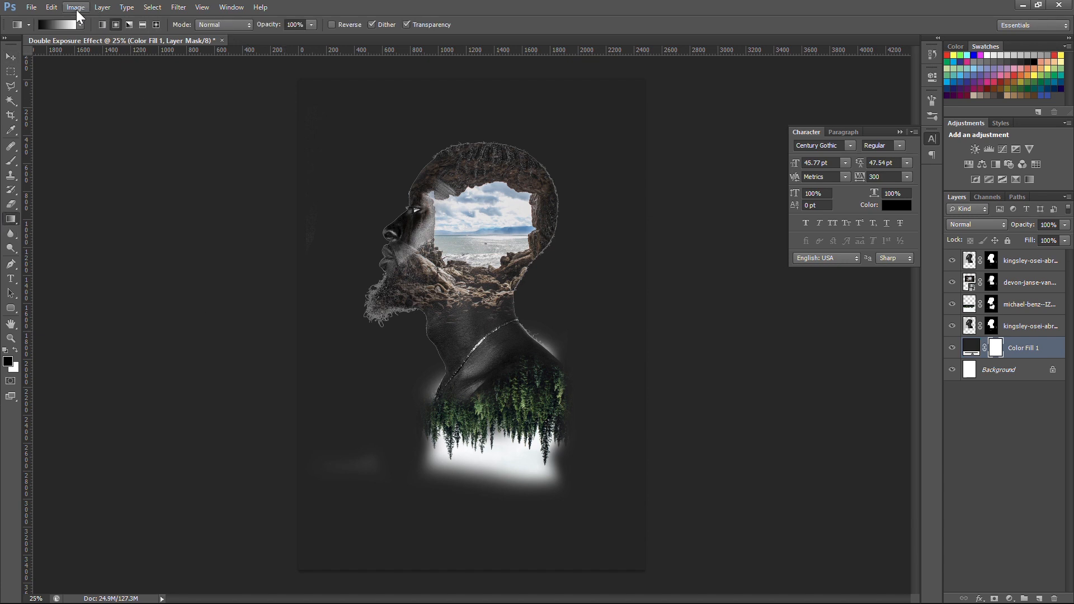
left_click(80, 25)
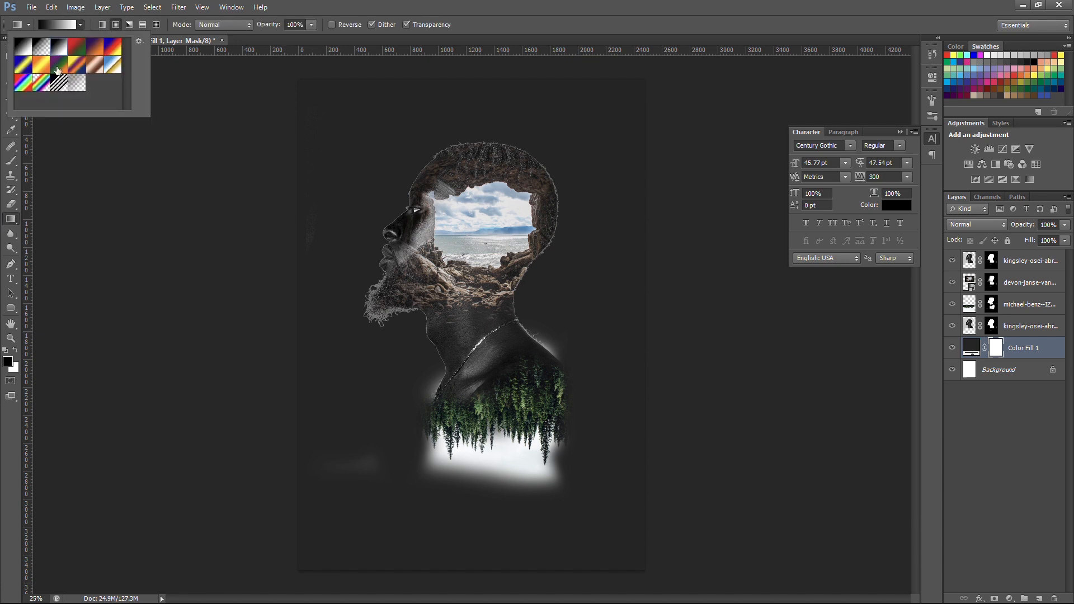
left_click(115, 25)
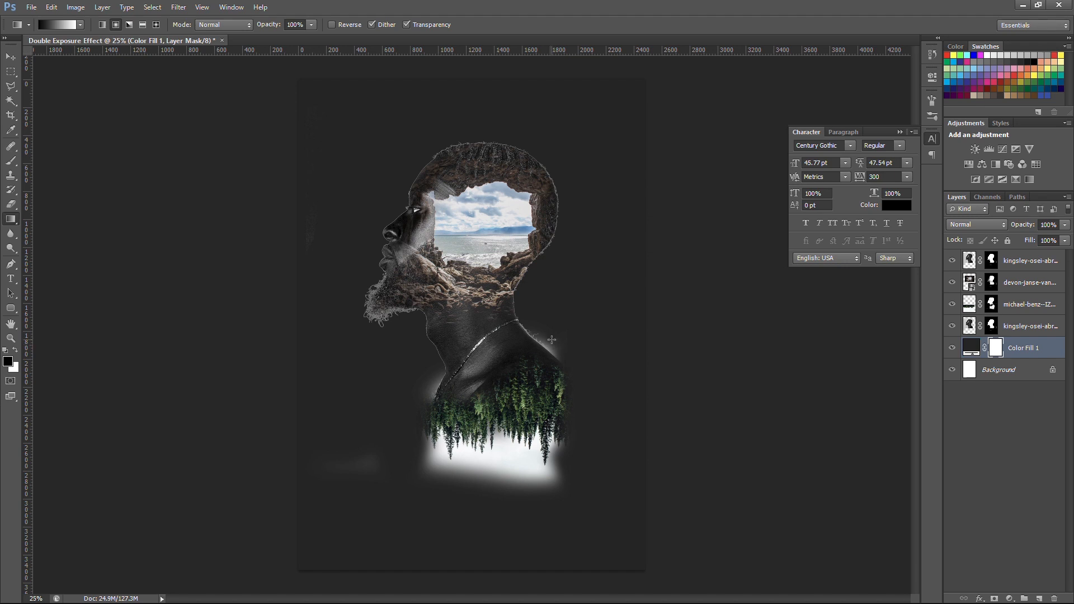
scroll(504, 298, "down", 2)
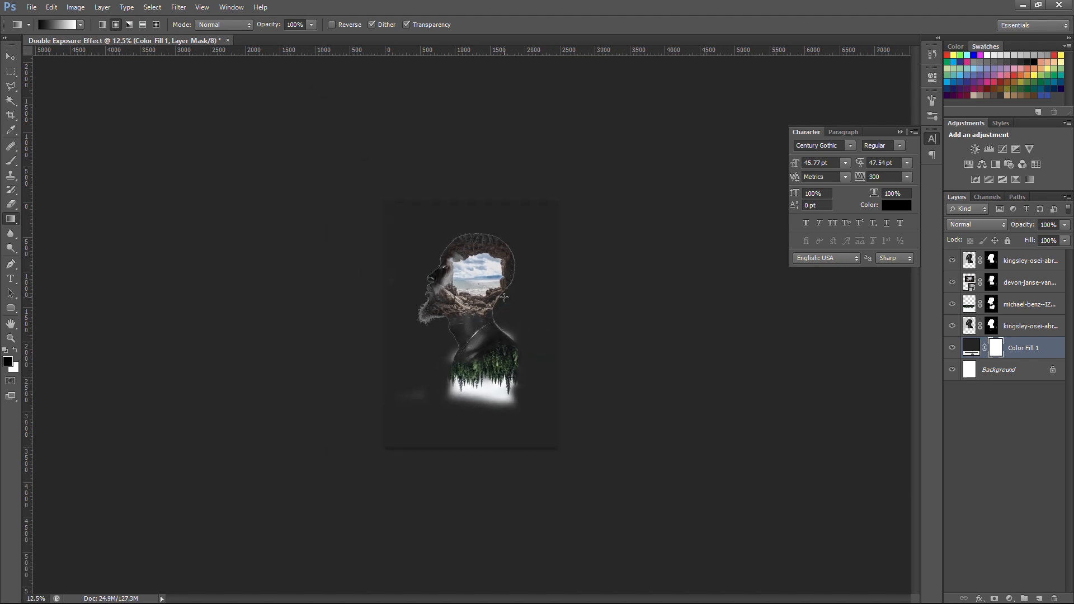
left_click_drag(477, 308, 471, 541)
left_click_drag(469, 313, 469, 565)
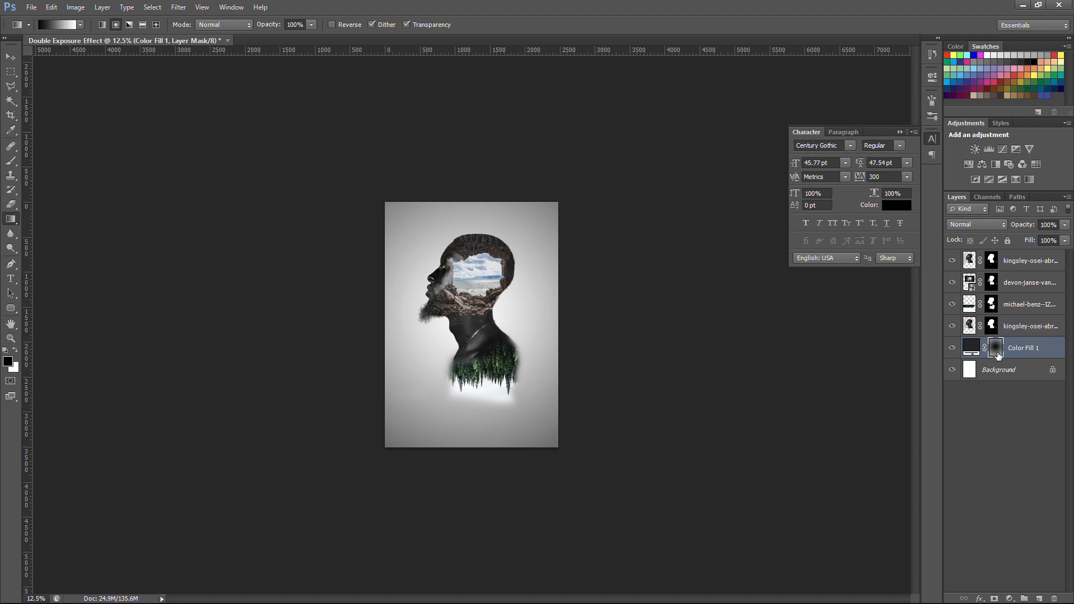
Add a new empty layer and place it directly above the dark fill layer
left_click(1039, 591)
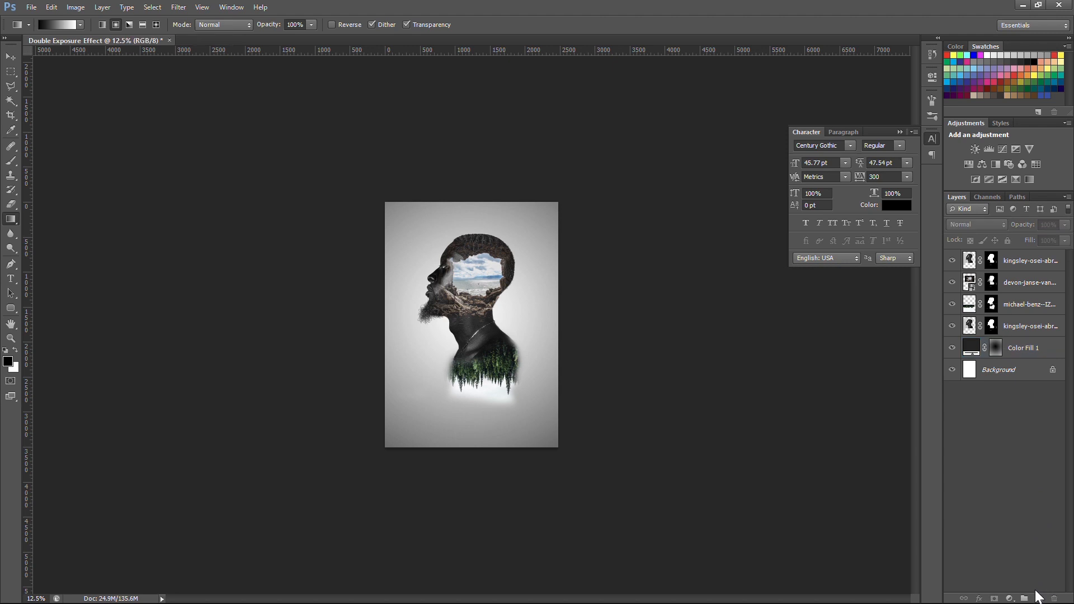
left_click(1039, 598)
left_click_drag(1010, 261, 1005, 359)
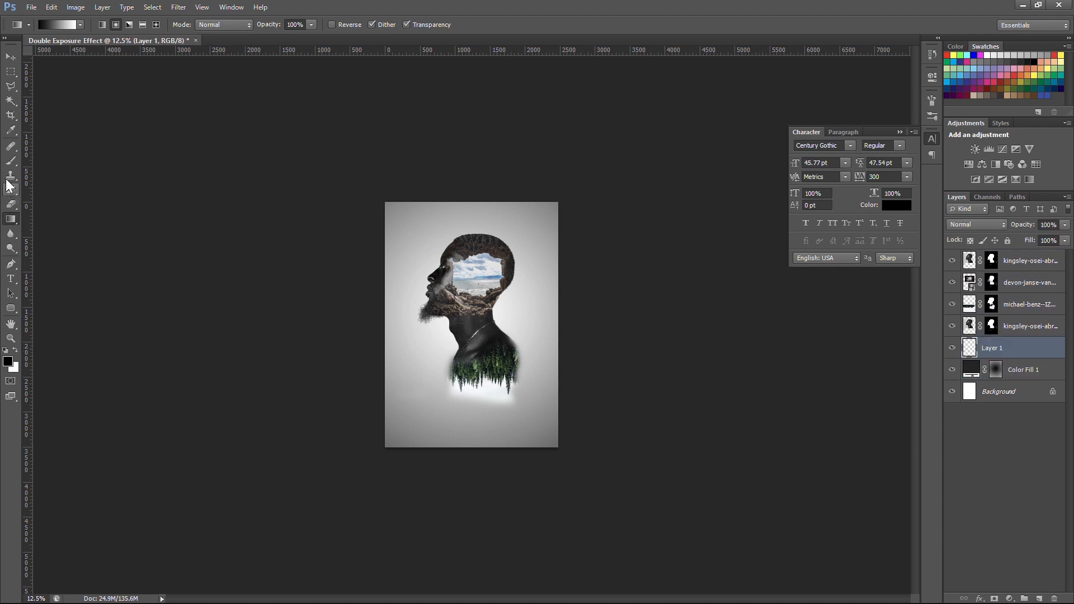
Set up a soft round white brush with 0% hardness and enlarge it to about 1500 px
left_click(11, 161)
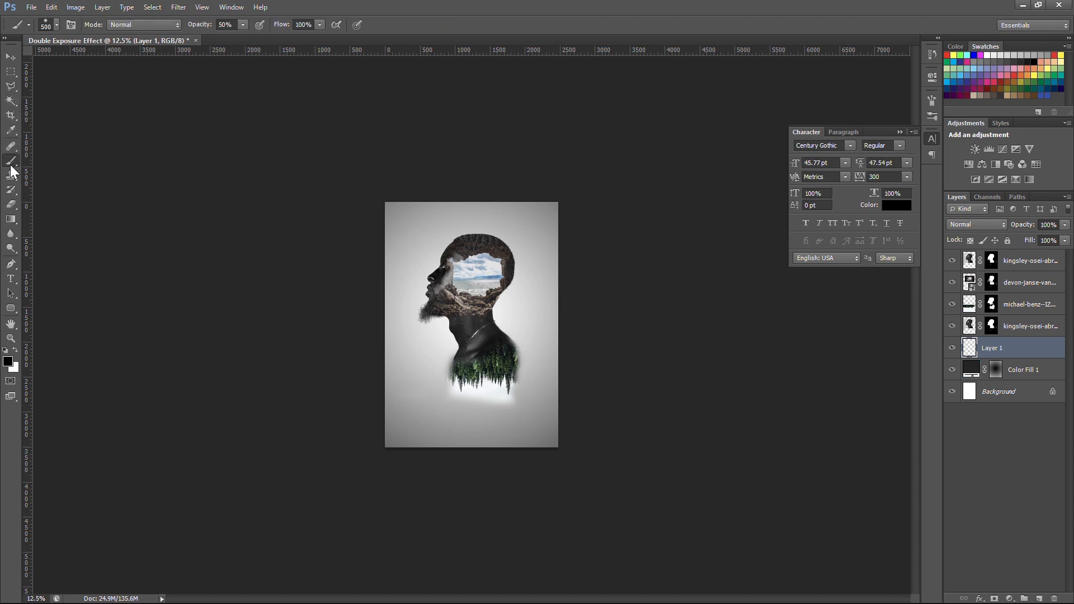
left_click(15, 349)
left_click(49, 25)
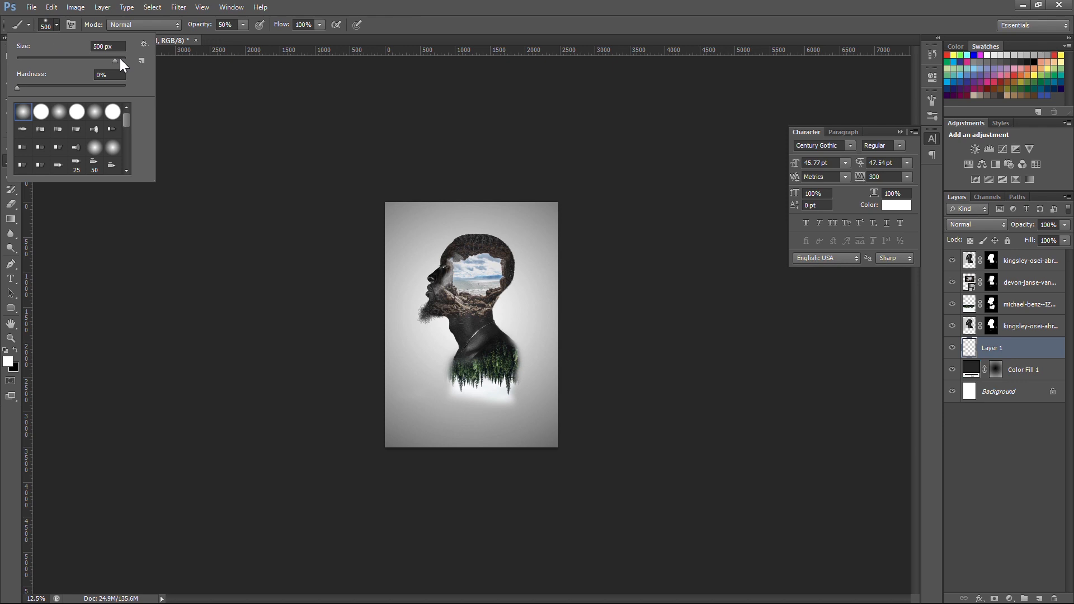
left_click_drag(116, 59, 109, 60)
key("Return")
key("]")
key("]")
key("]")
key("]")
key("]")
key("]")
key("]")
key("]")
key("]")
key("]")
key("]")
key("]")
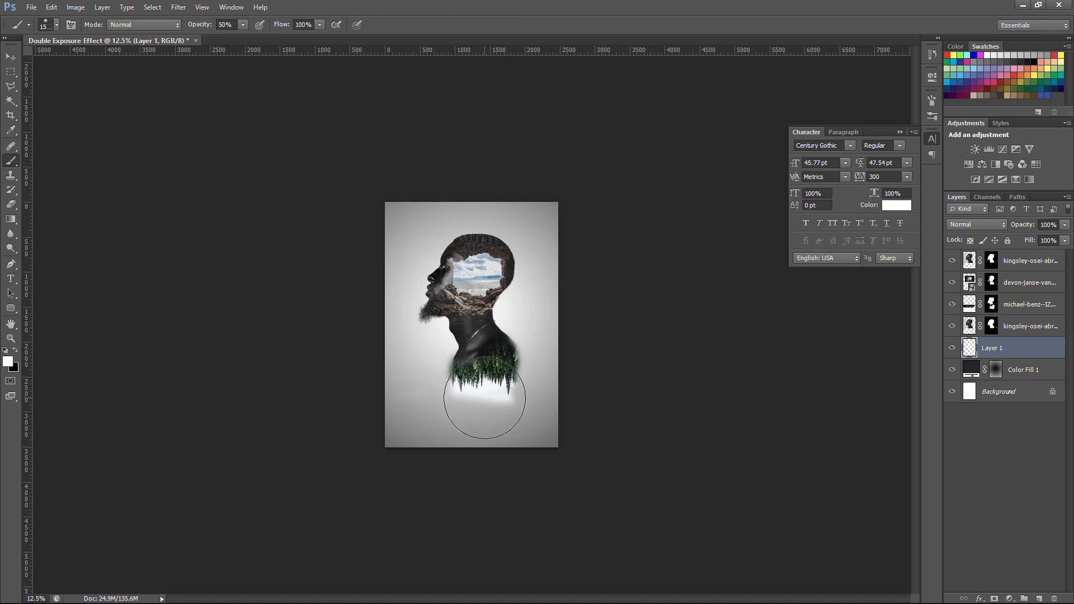
Paint a white glow behind the neck at 100% brush opacity, keeping its layer directly above the dark fill layer
left_click_drag(1031, 353, 1035, 259)
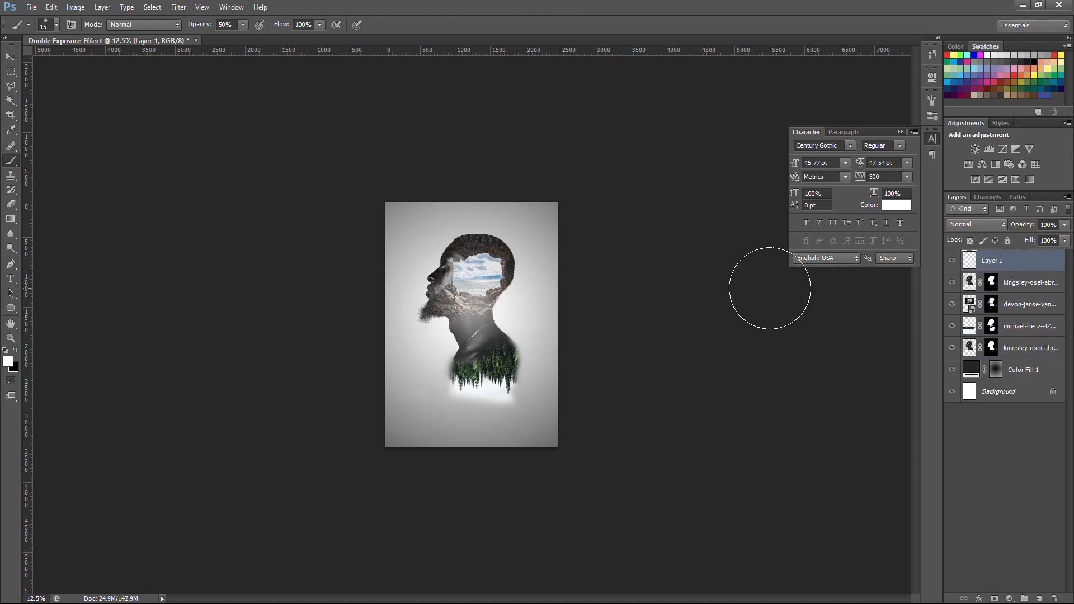
key("ctrl+z")
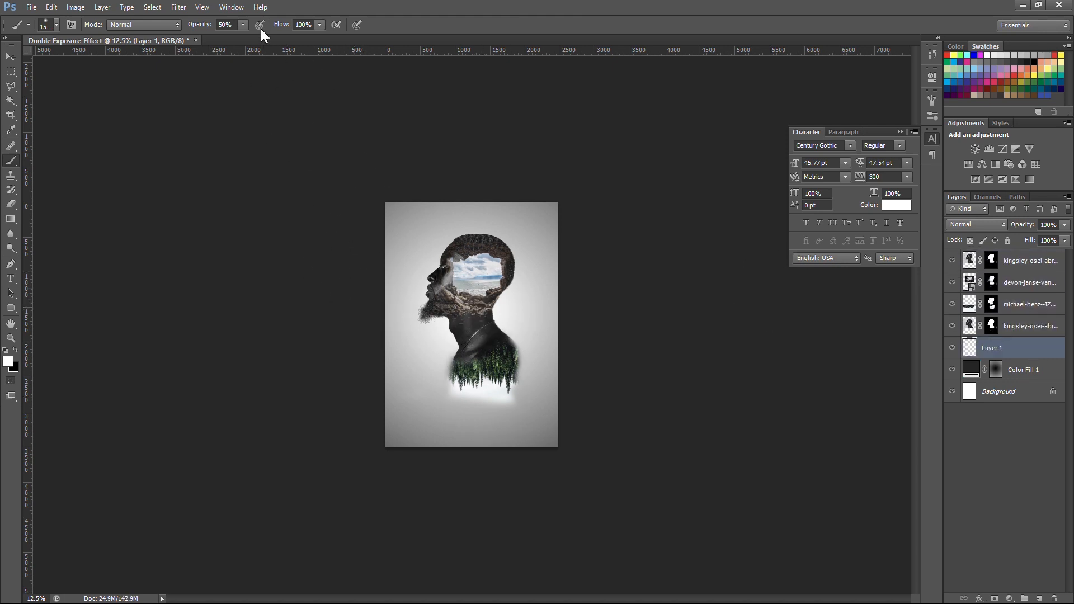
left_click_drag(237, 35, 278, 32)
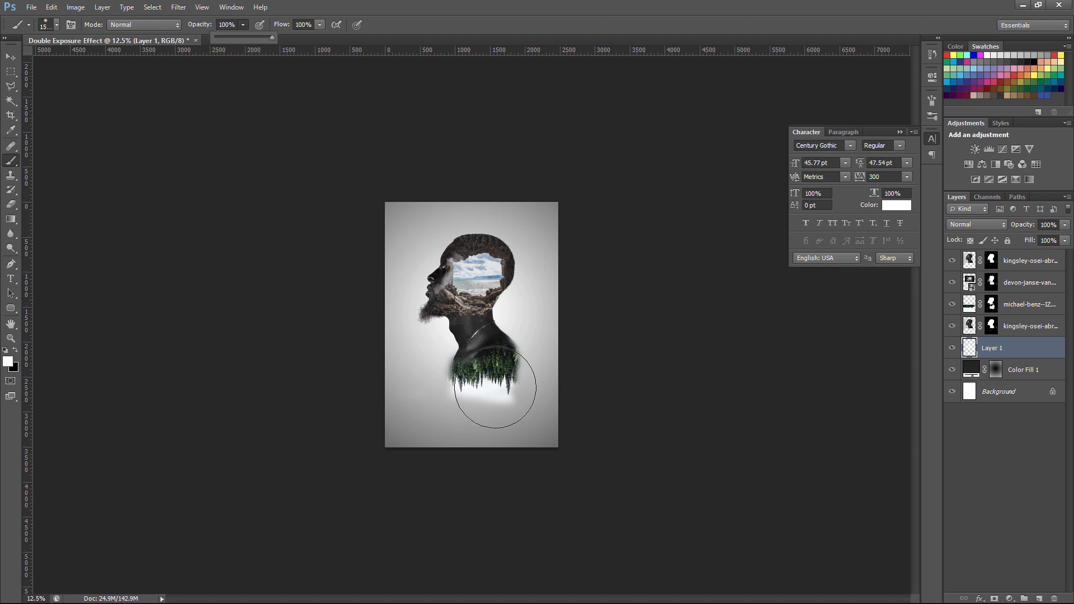
left_click(484, 322)
left_click_drag(1001, 352, 987, 256)
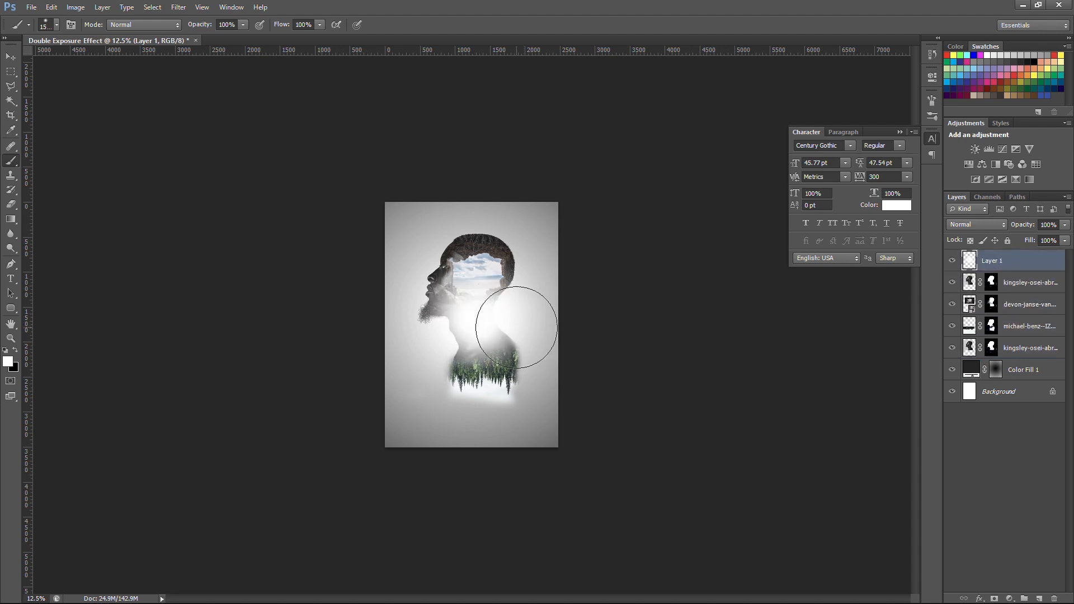
key("v")
left_click_drag(1045, 272, 1041, 361)
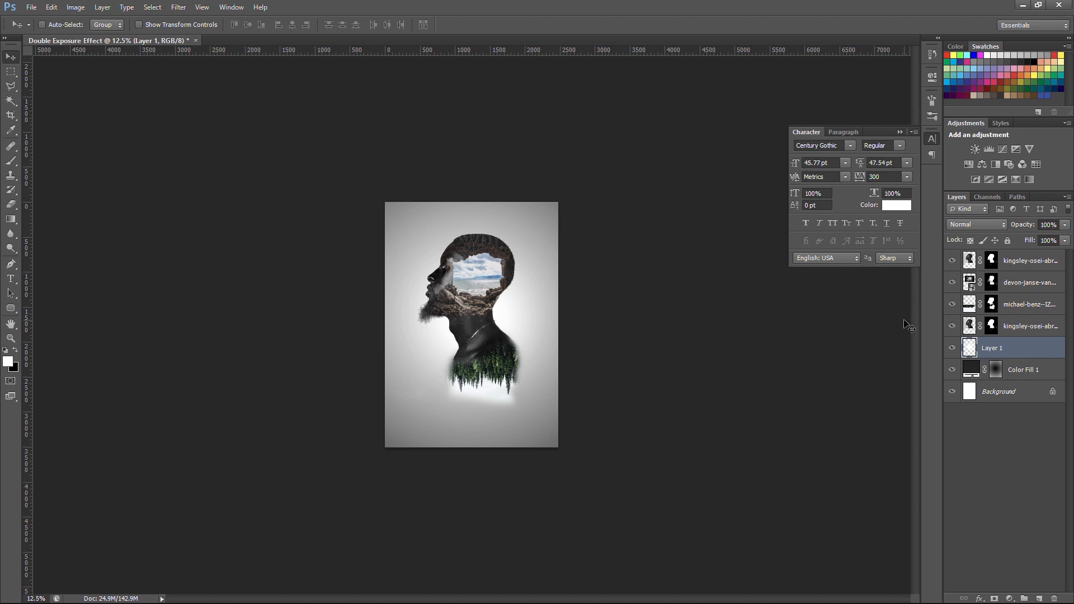
Enlarge the white glow with Free Transform beyond the canvas edges, to 186.75% height and more than 152% width
key("ctrl+t")
left_click_drag(474, 224, 477, 155)
left_click_drag(513, 314, 605, 364)
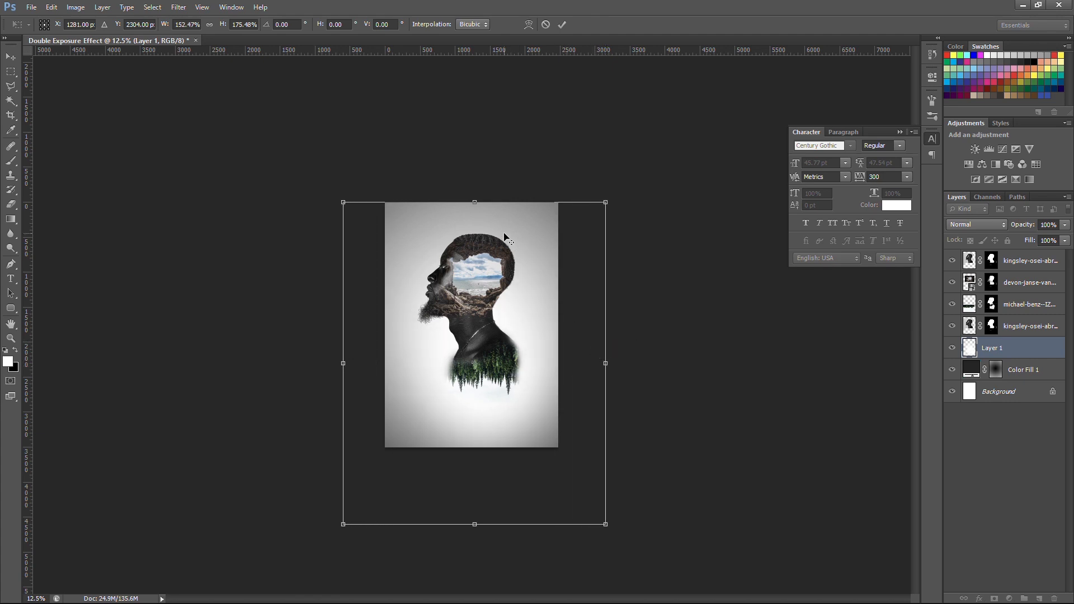
left_click_drag(475, 201, 475, 181)
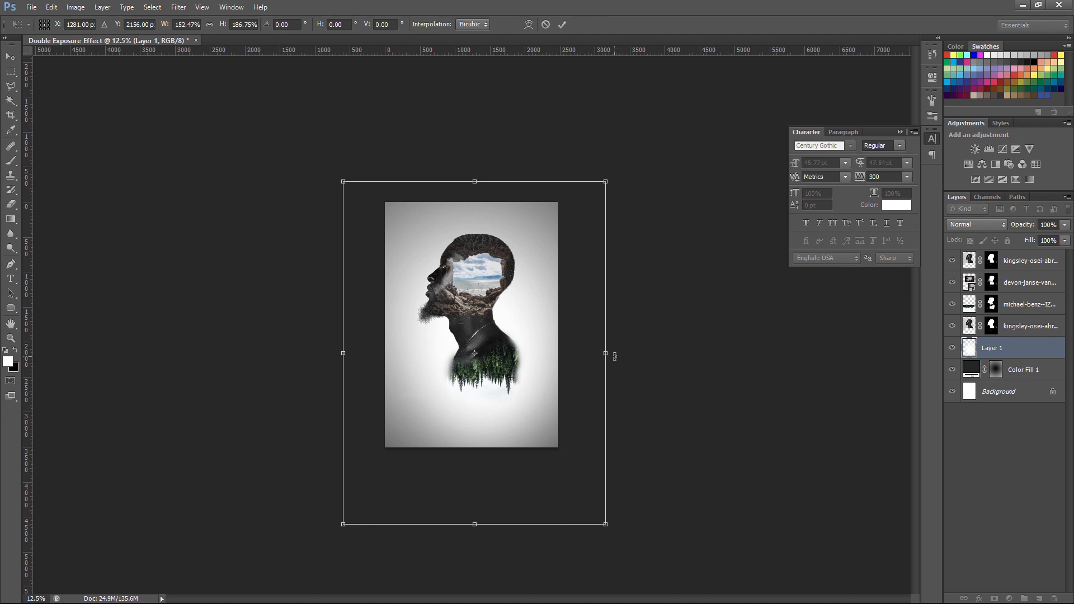
left_click_drag(604, 355, 619, 355)
key("Return")
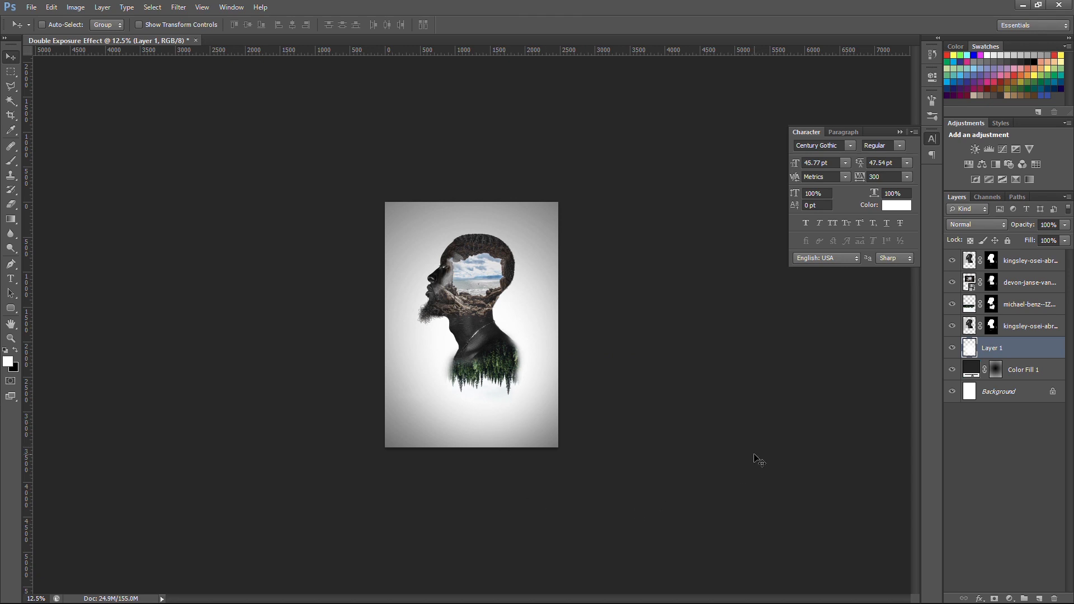
key("ctrl+minus")
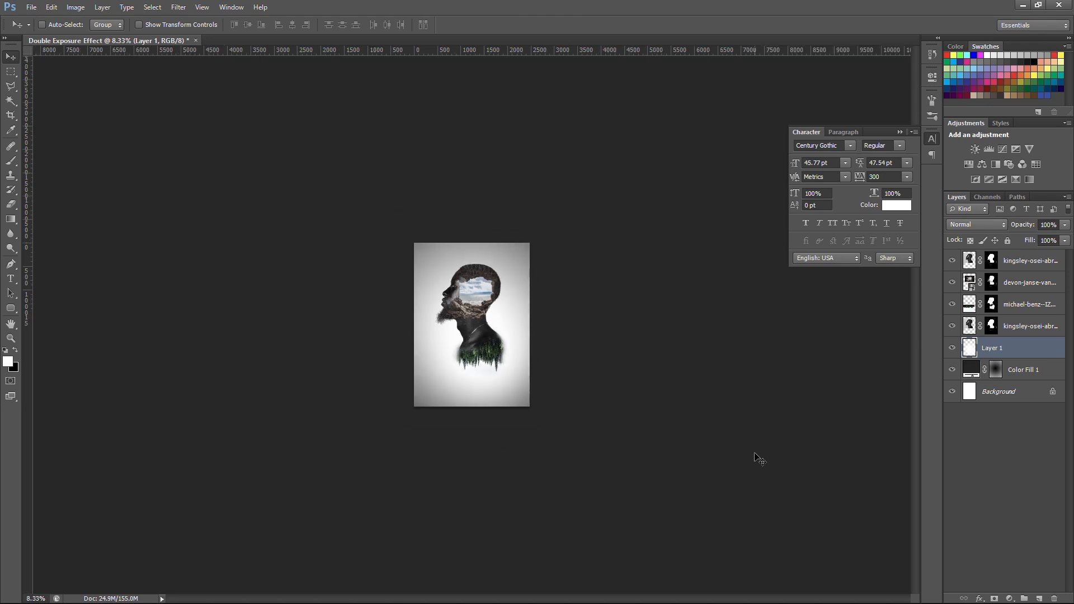
key("ctrl+plus")
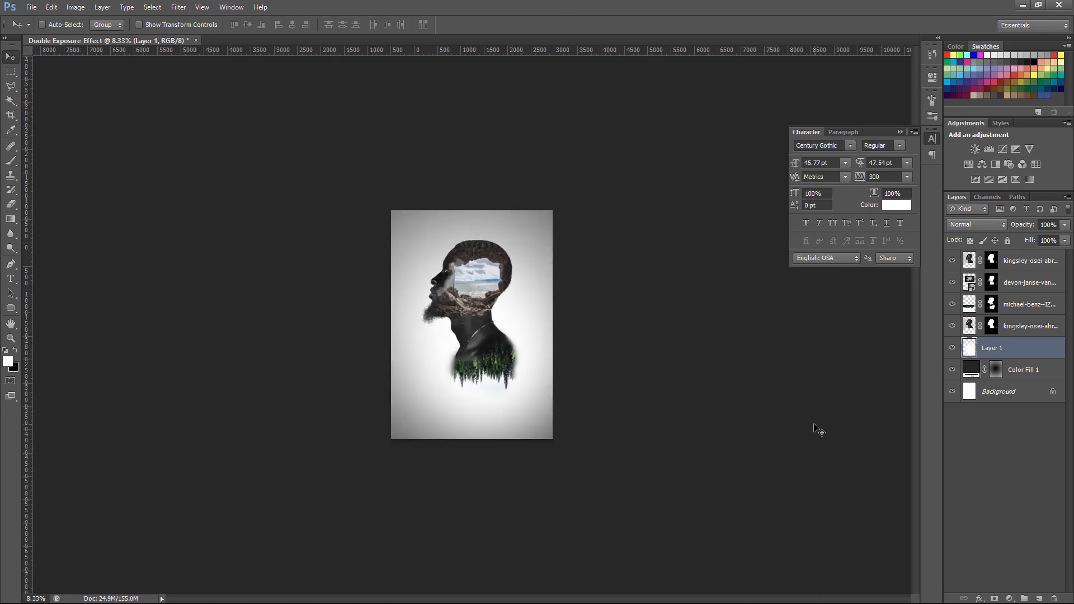
key("ctrl+plus")
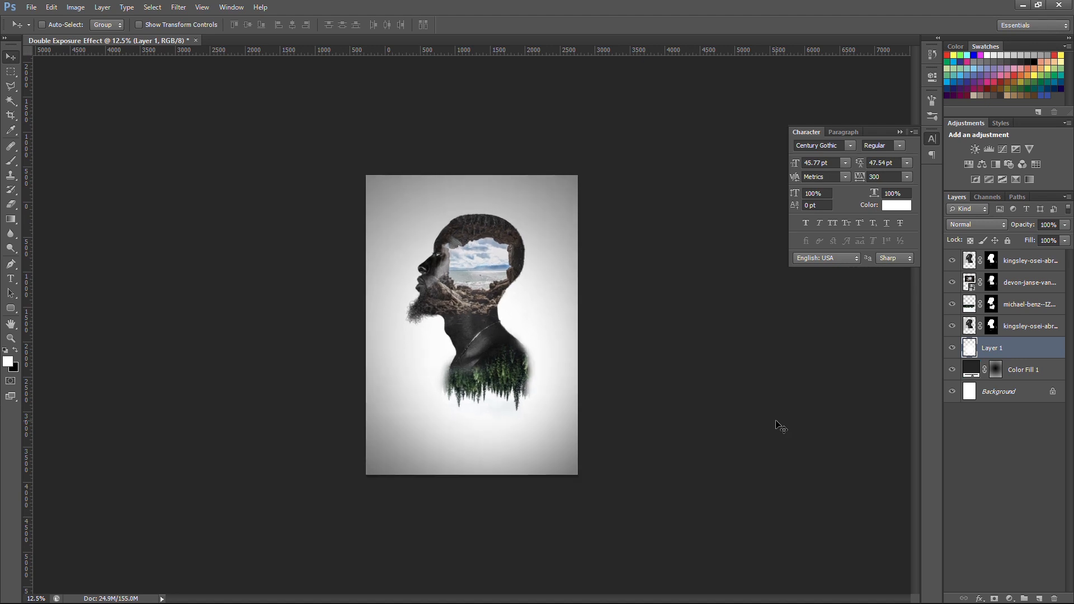